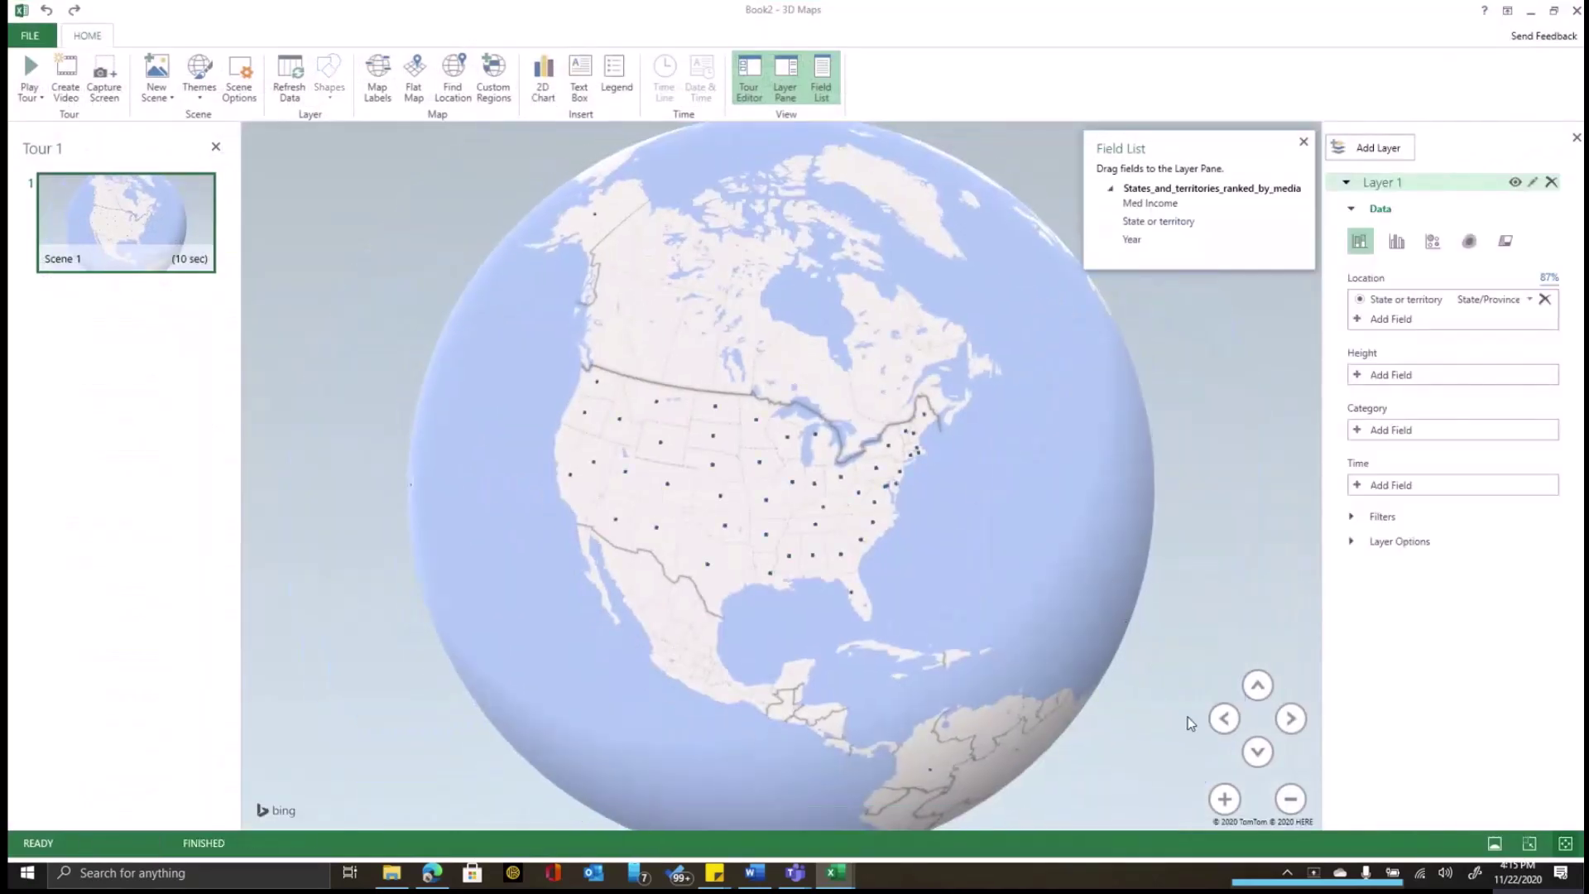
- Tilt the globe down toward North America and zoom in on the United States
click(1258, 750)
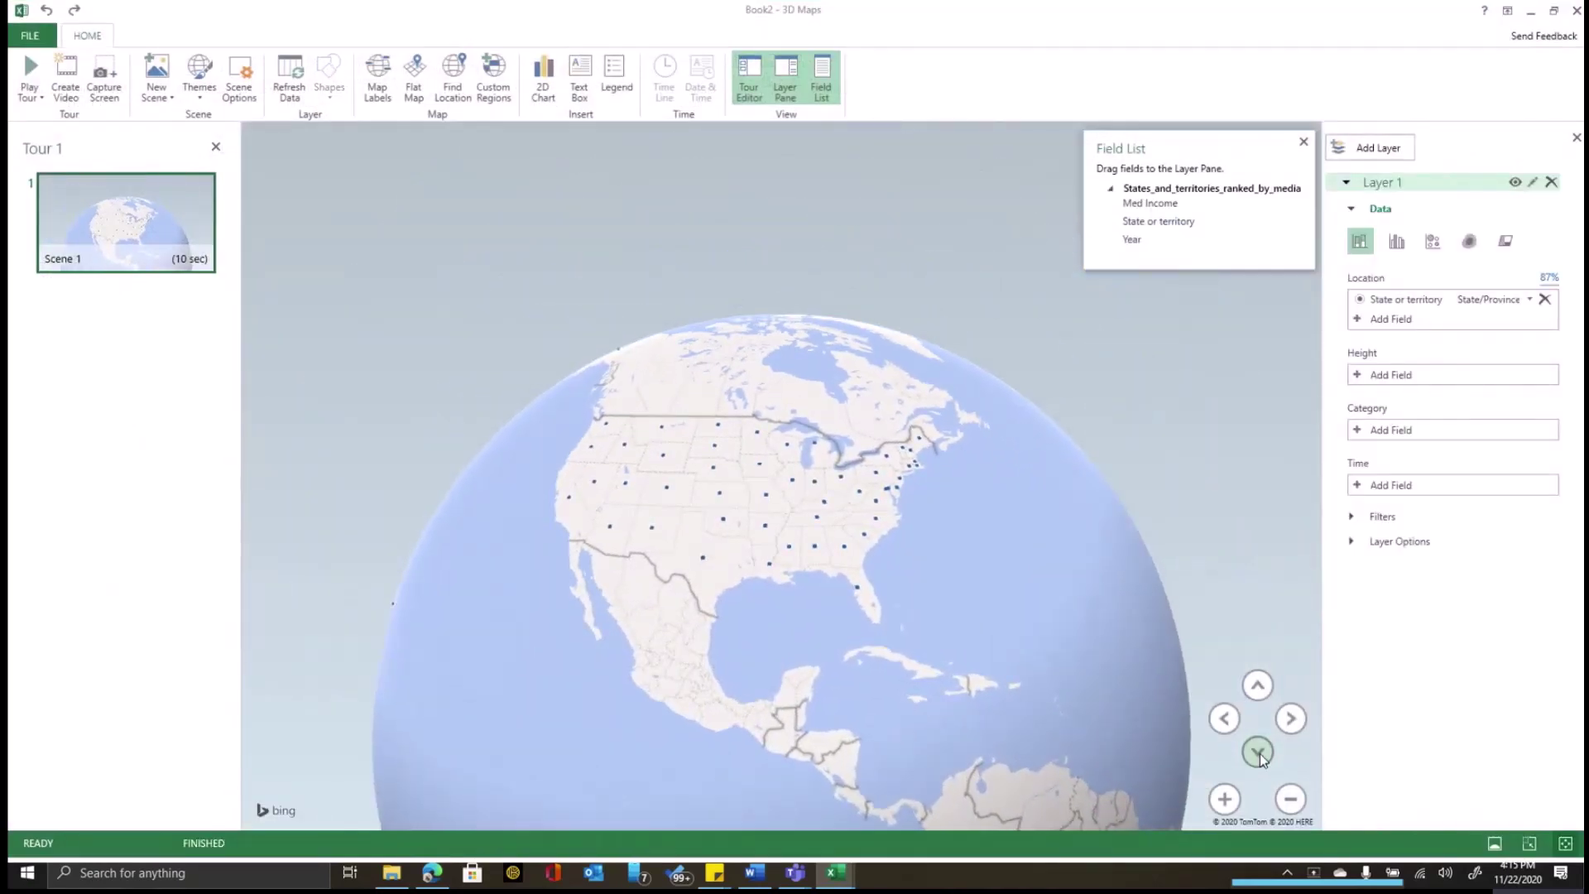
click(1224, 802)
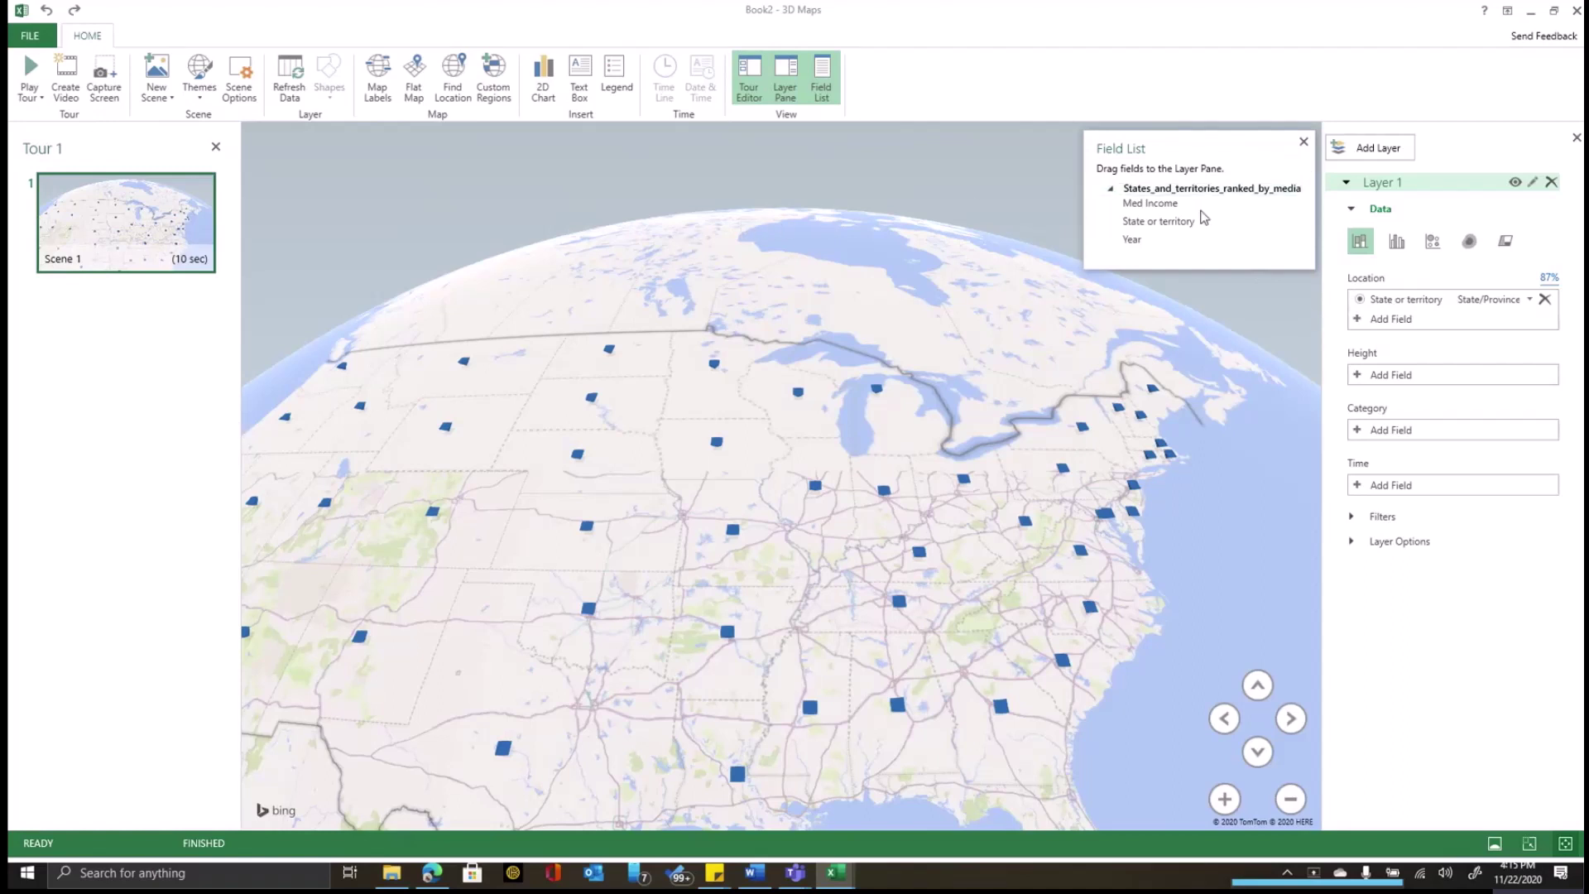
- Set Med Income as column Height and Year as Time, grouped by Year
mouse_move(1150, 204)
mouse_down()
mouse_move(1259, 248)
mouse_move(1418, 376)
mouse_up()
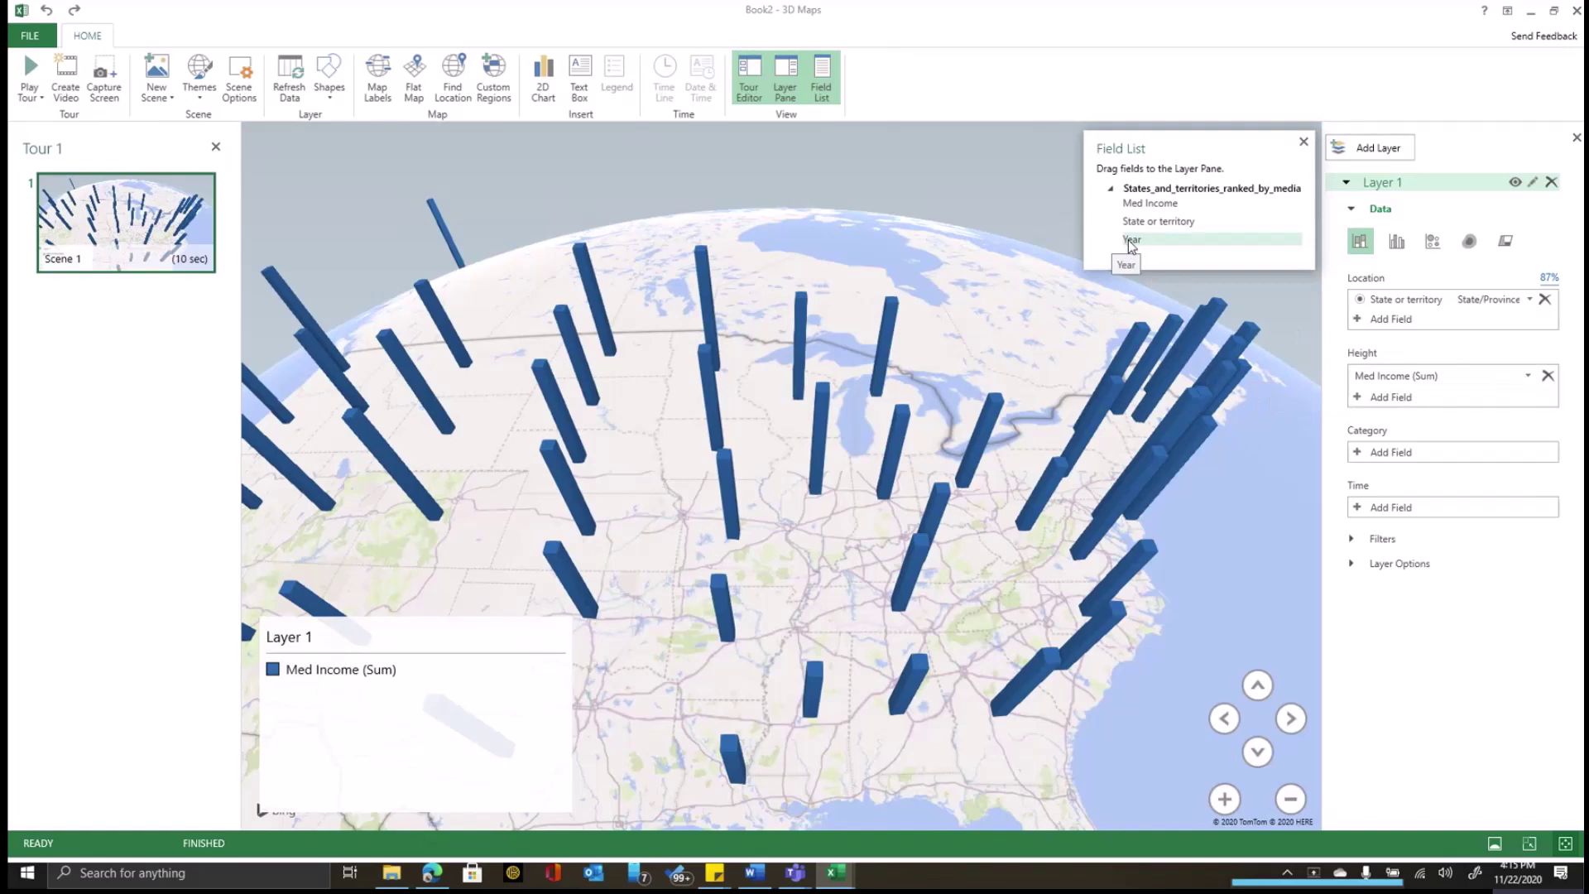
drag(1129, 246, 1407, 505)
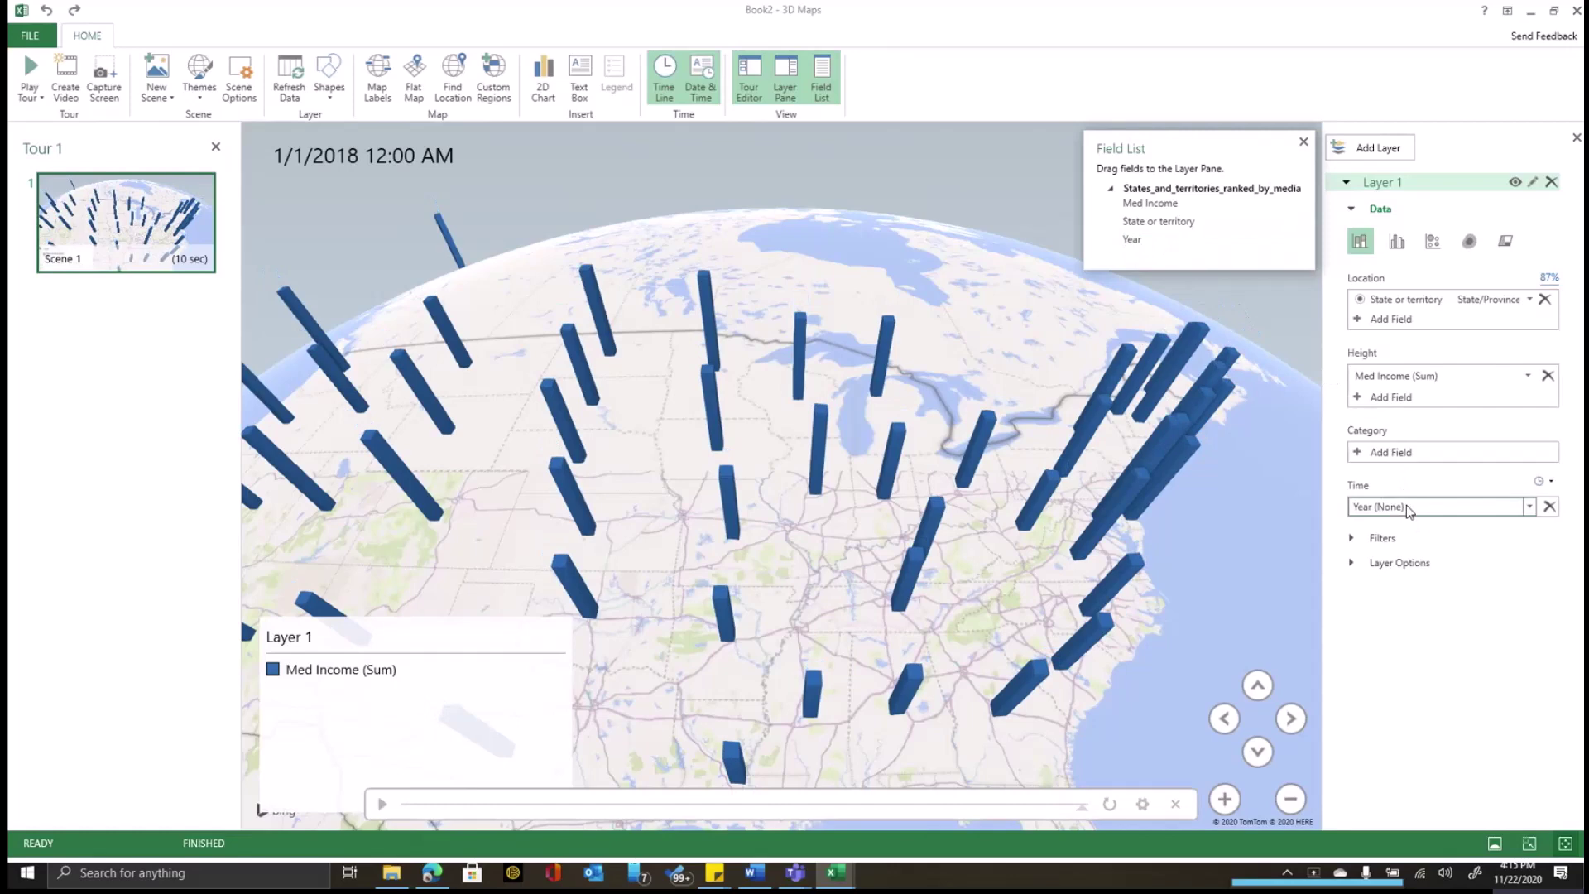
click(1528, 506)
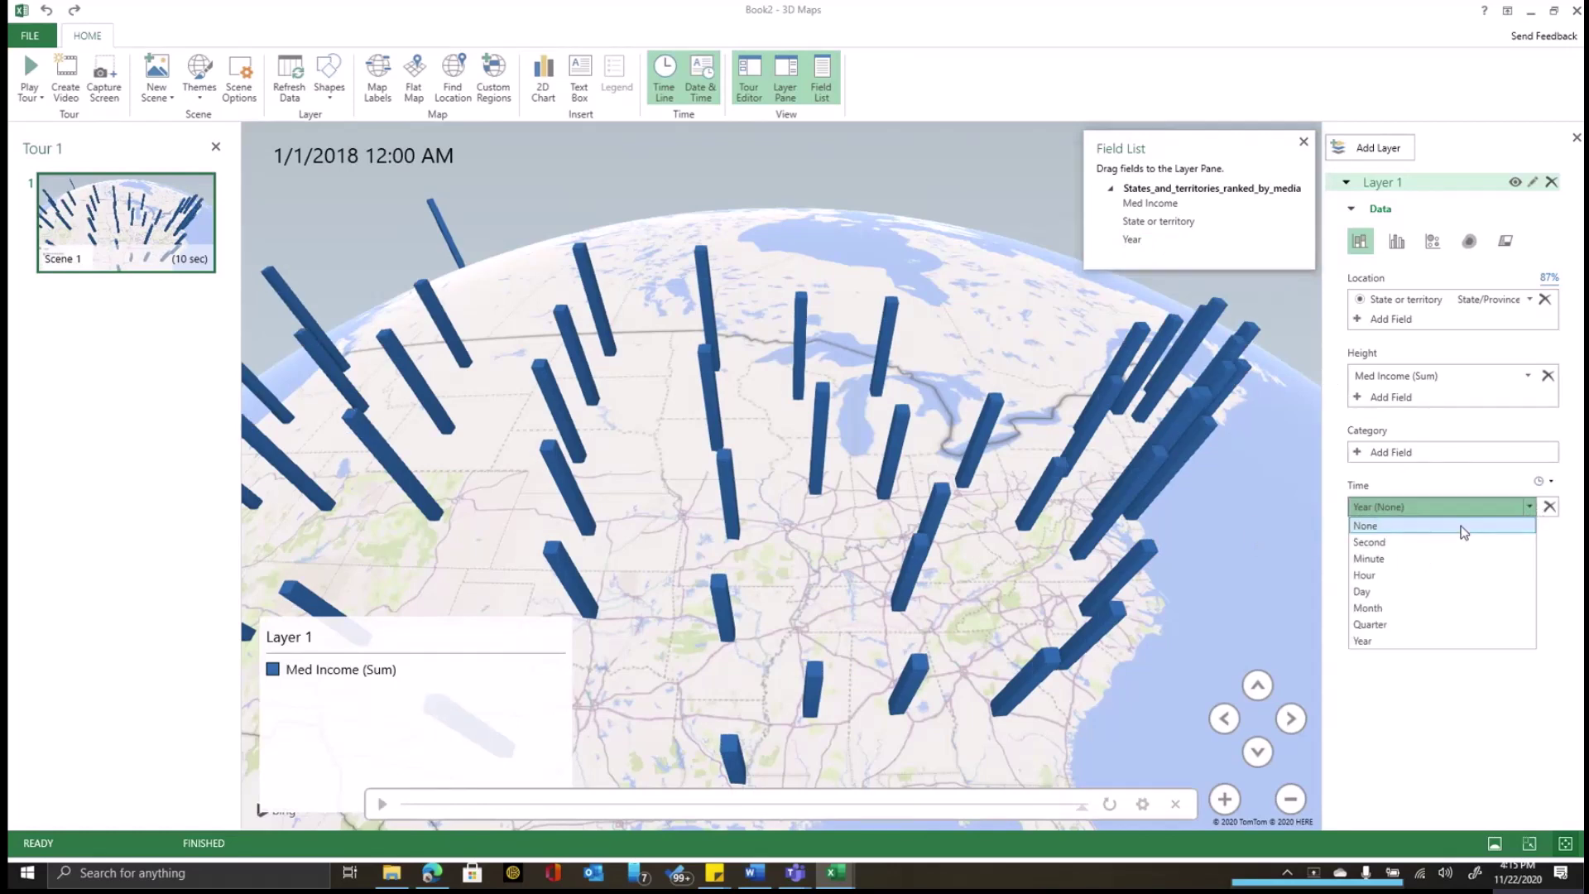
click(1388, 641)
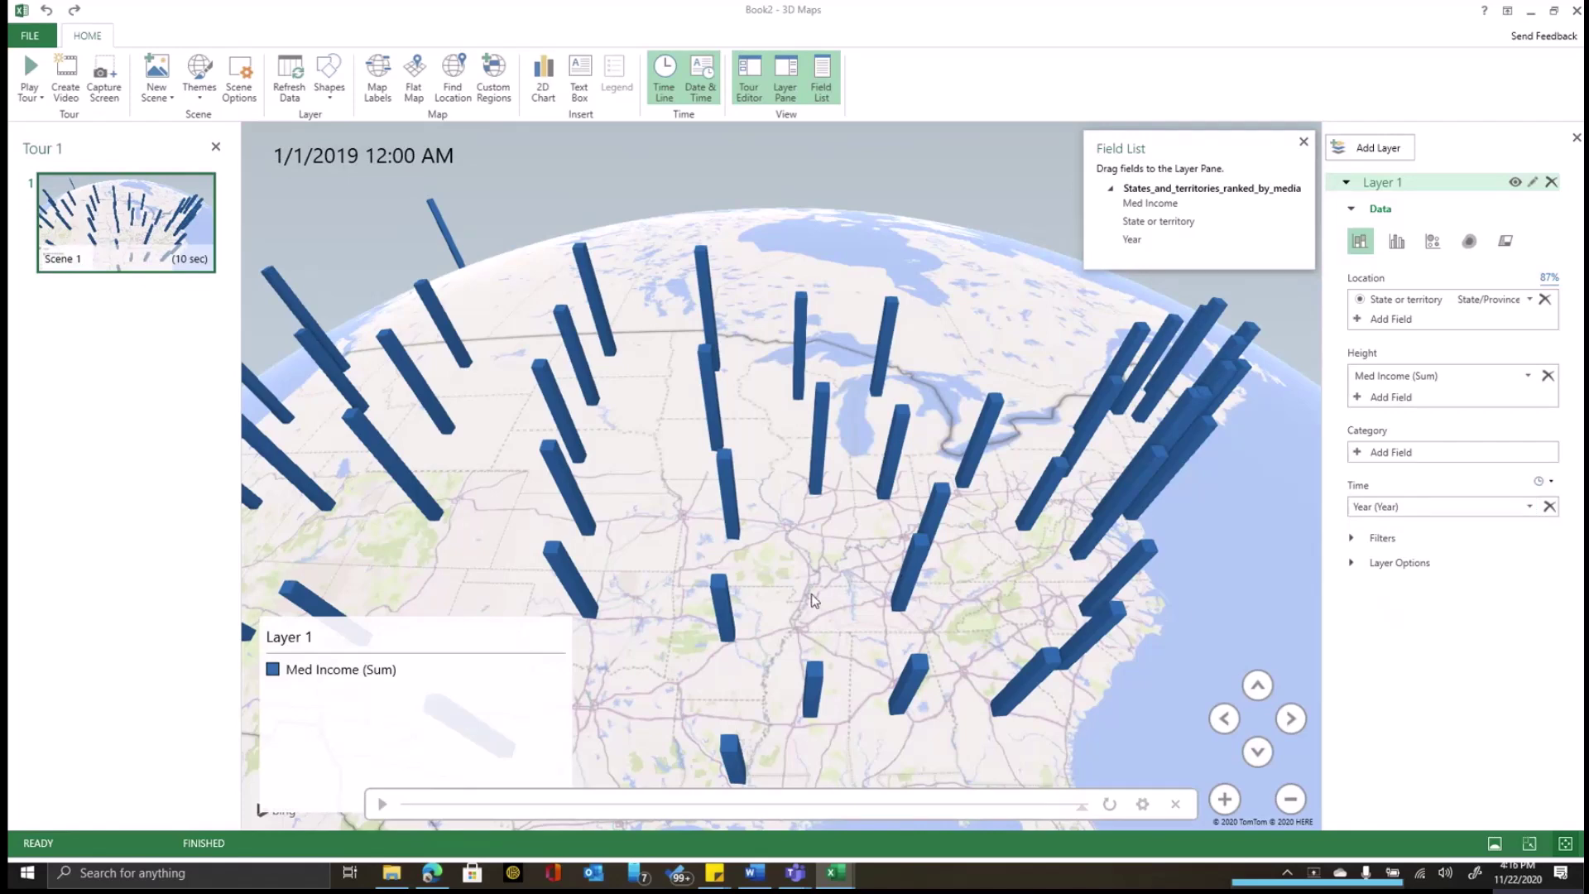
- Rename the layer to 'Median Income By Year'
click(1532, 182)
drag(1489, 181, 1310, 190)
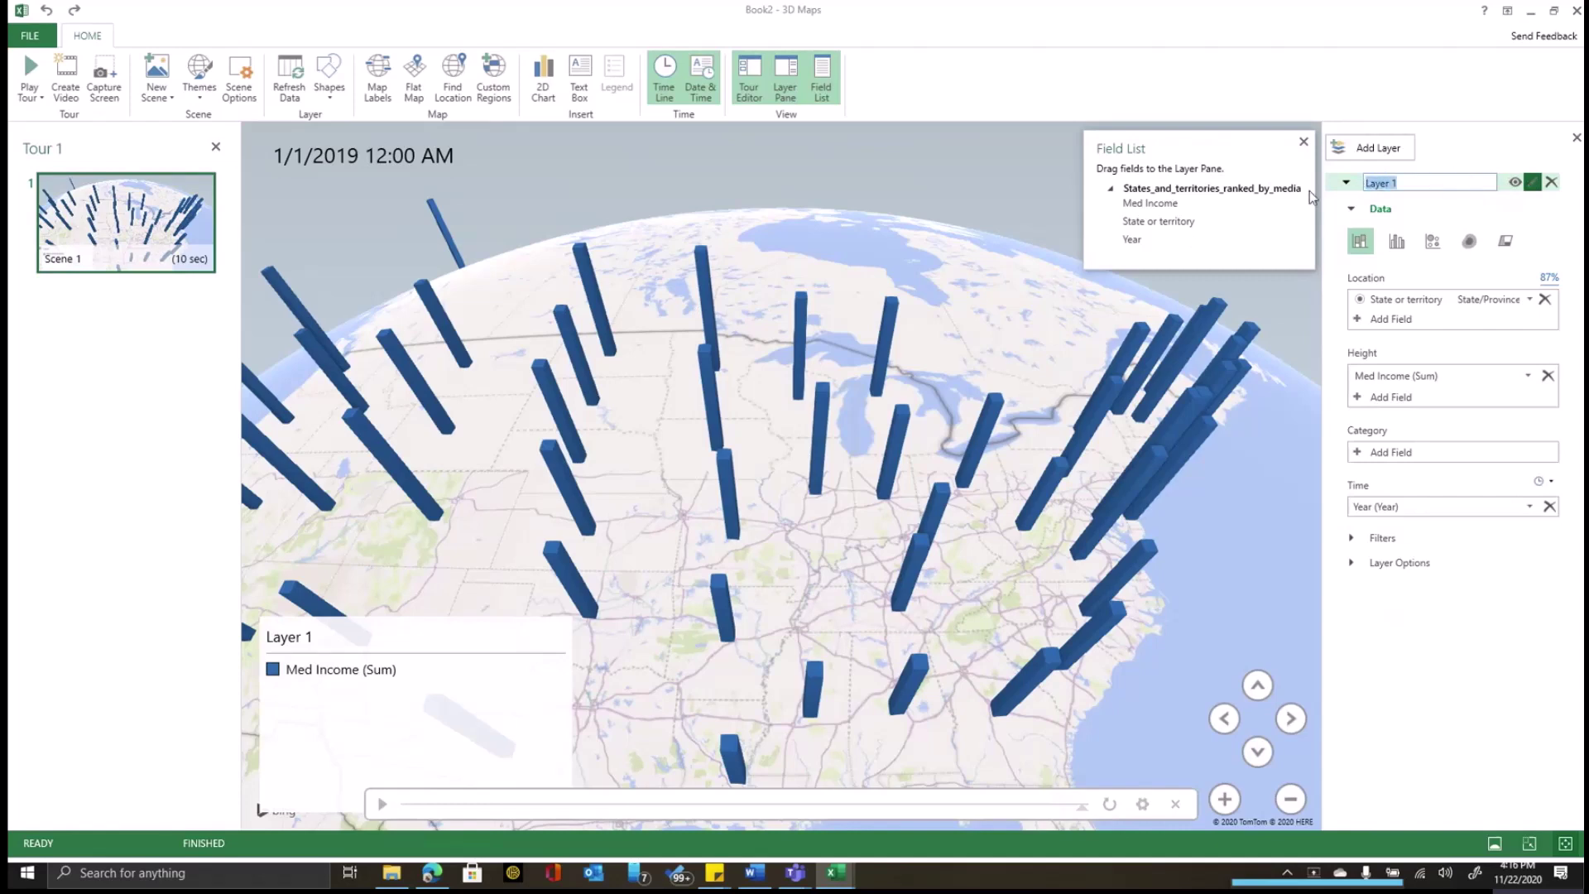
text(Med)
text(ian Income )
text(By Year)
click(623, 542)
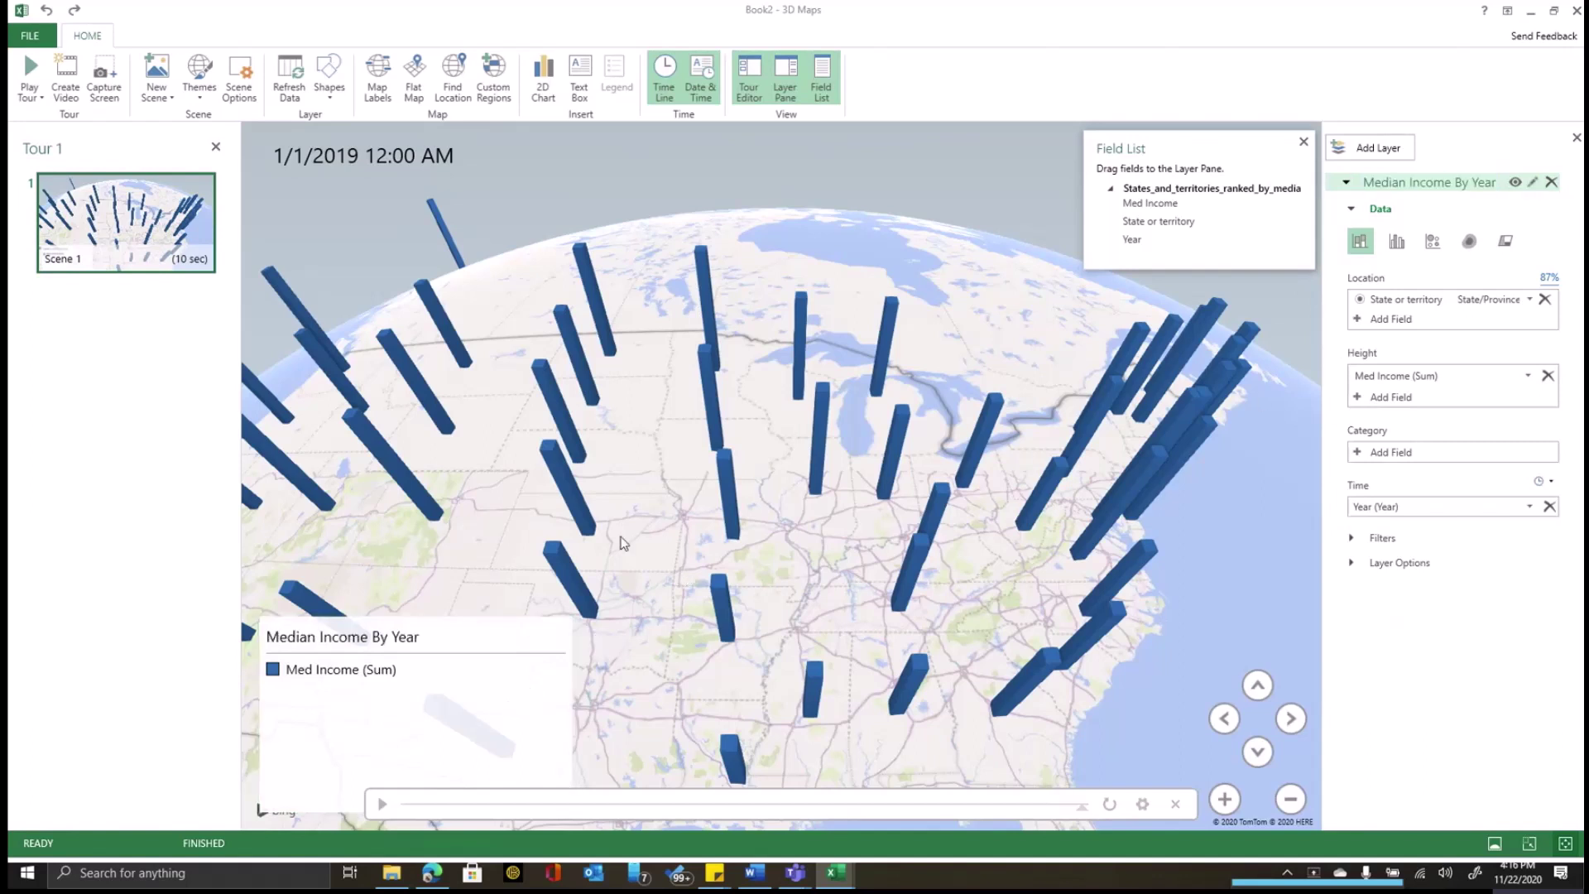
- Shrink the legend and move it to the top of the map
click(521, 648)
drag(518, 644, 590, 421)
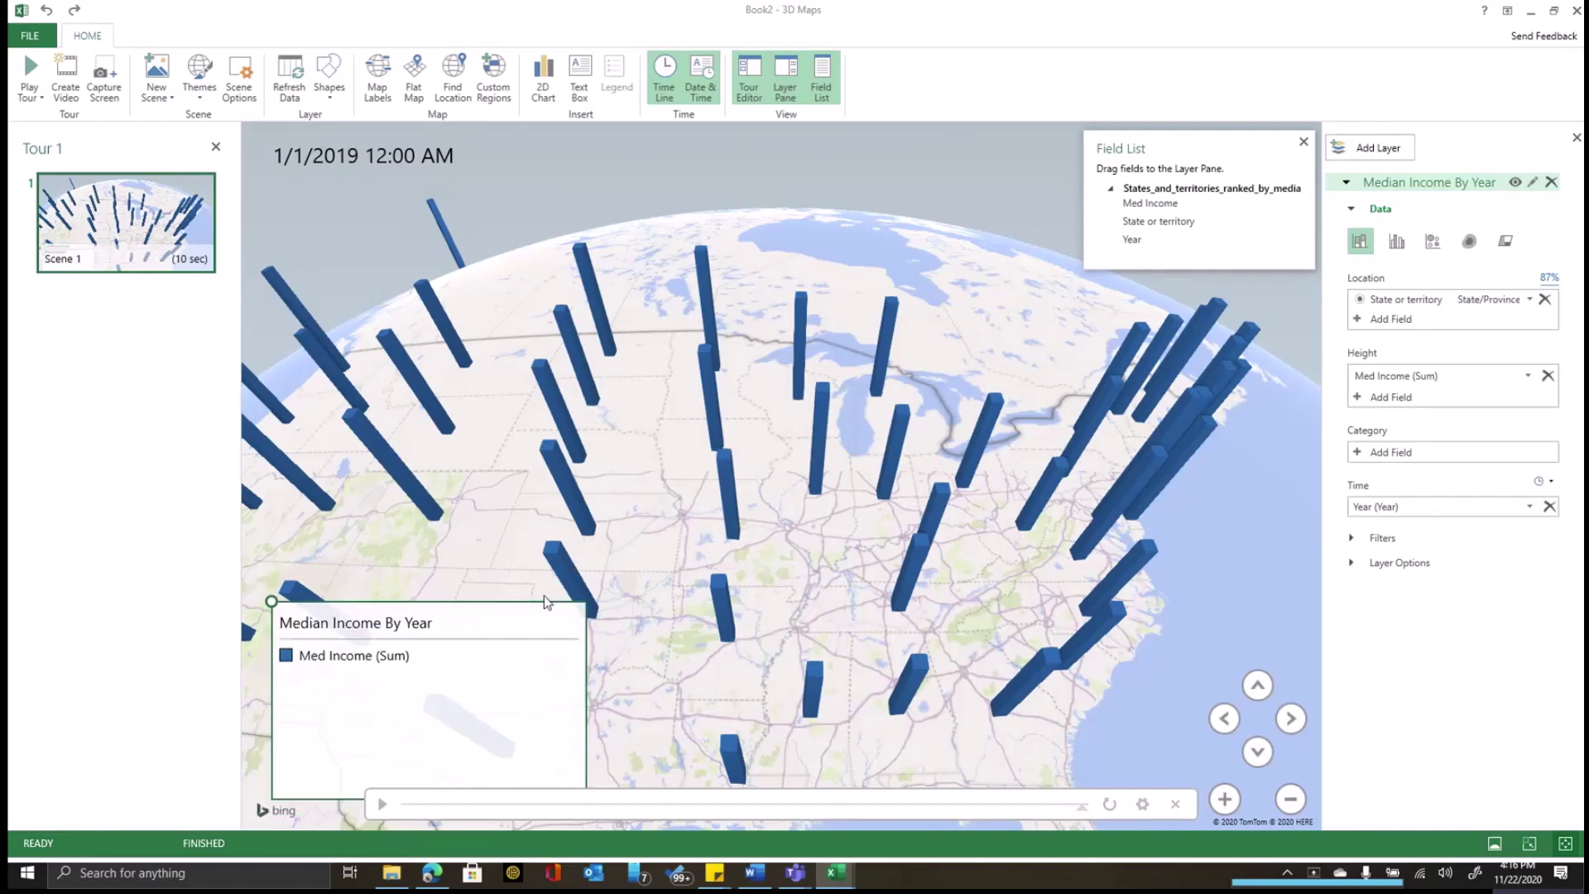
mouse_move(654, 593)
mouse_down()
mouse_move(617, 548)
mouse_move(600, 479)
mouse_up()
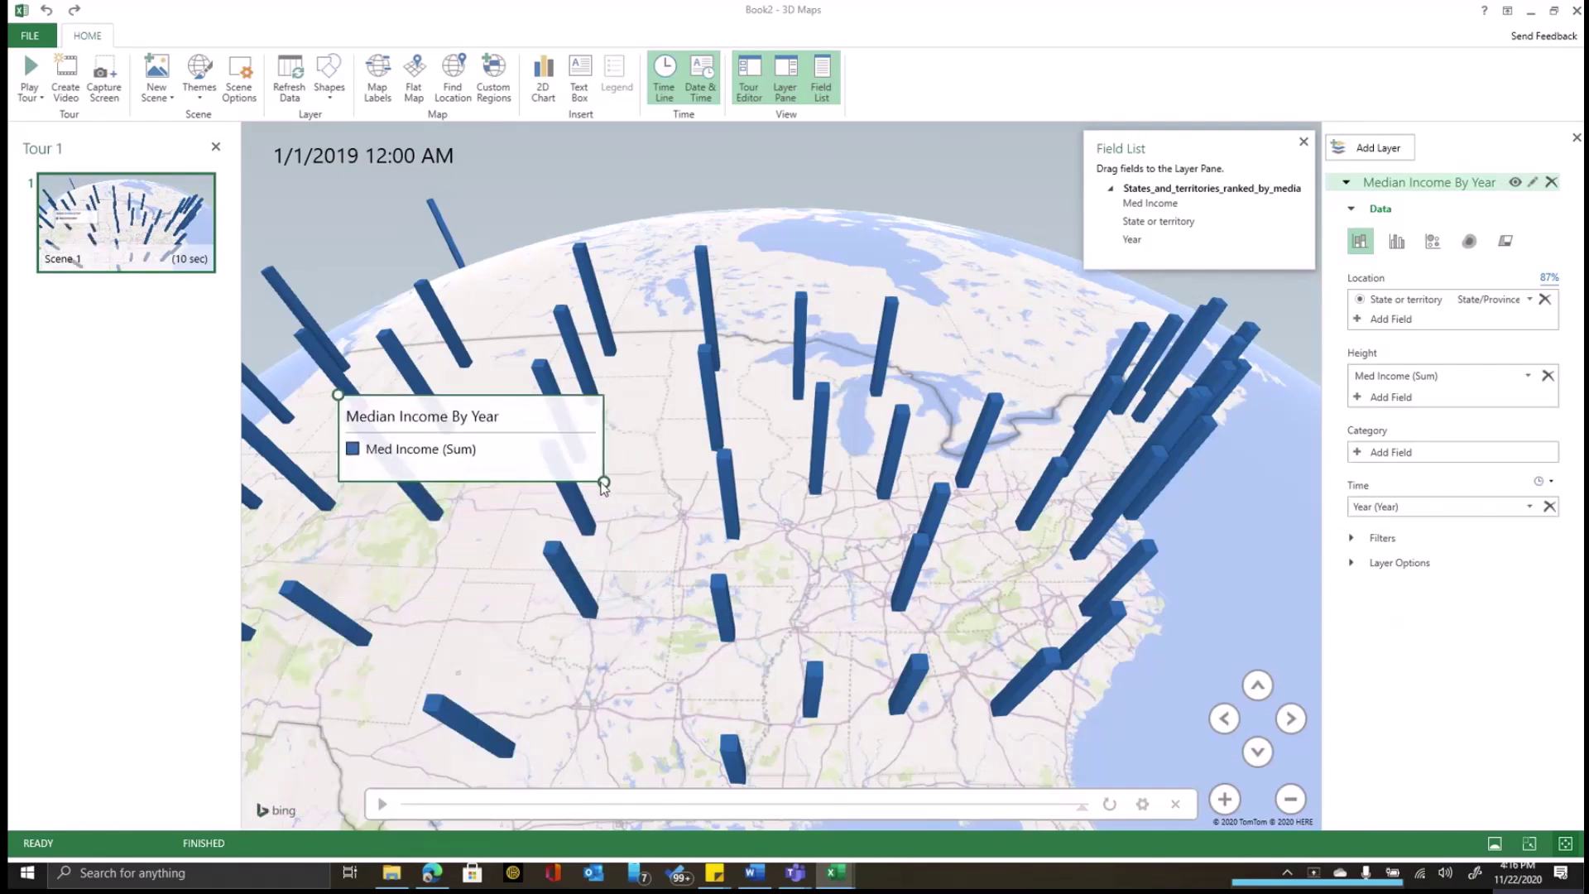
drag(541, 428, 982, 173)
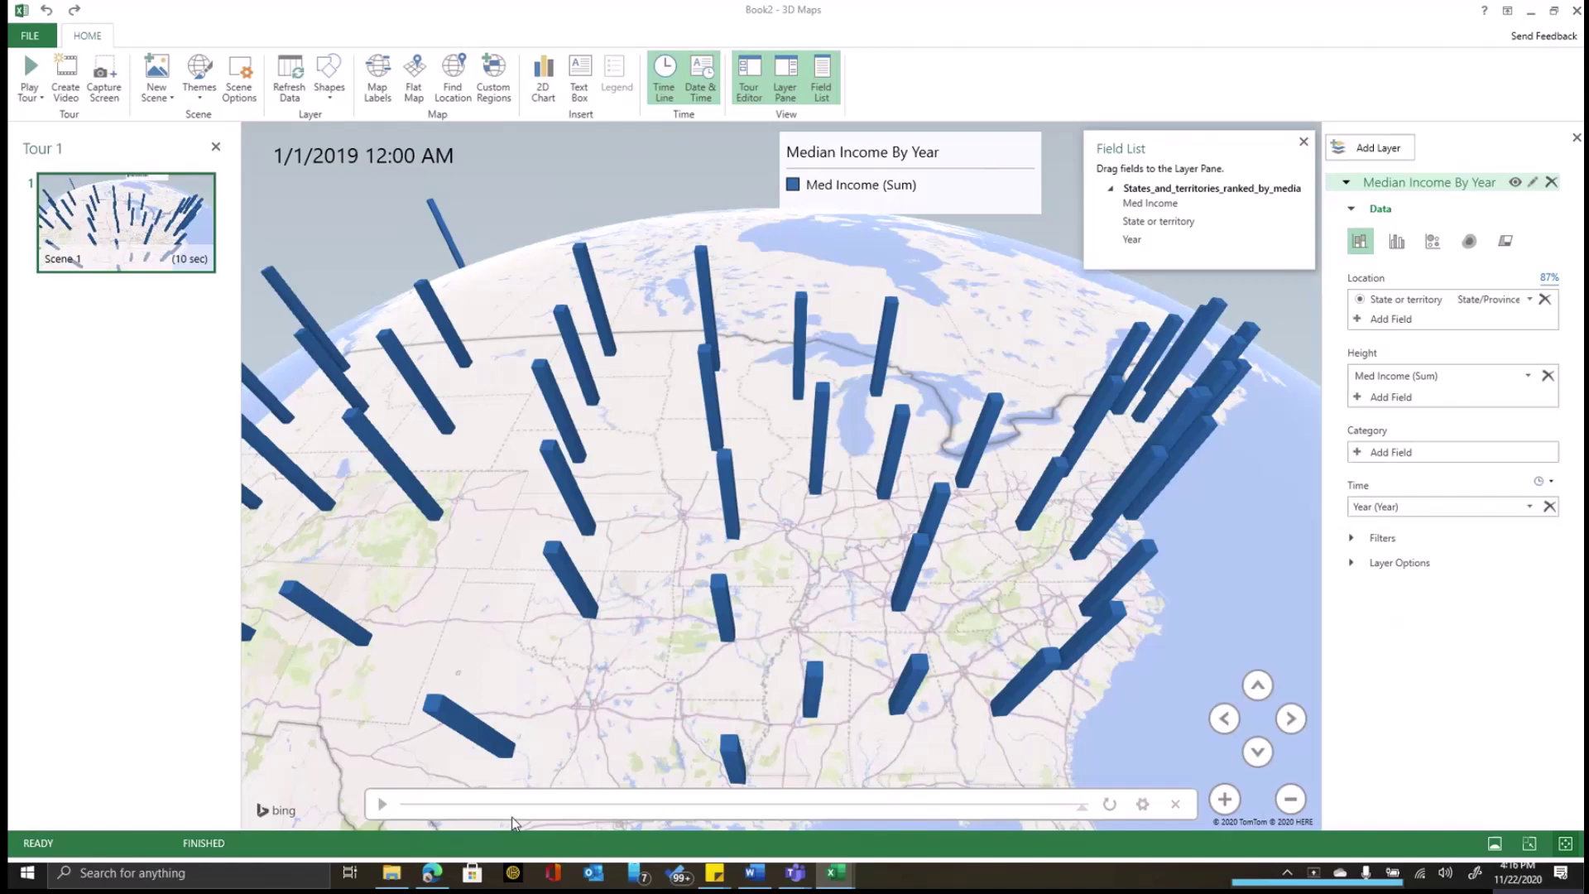
- Play the year-by-year animation and tilt the map toward a low, side-on angle
click(381, 807)
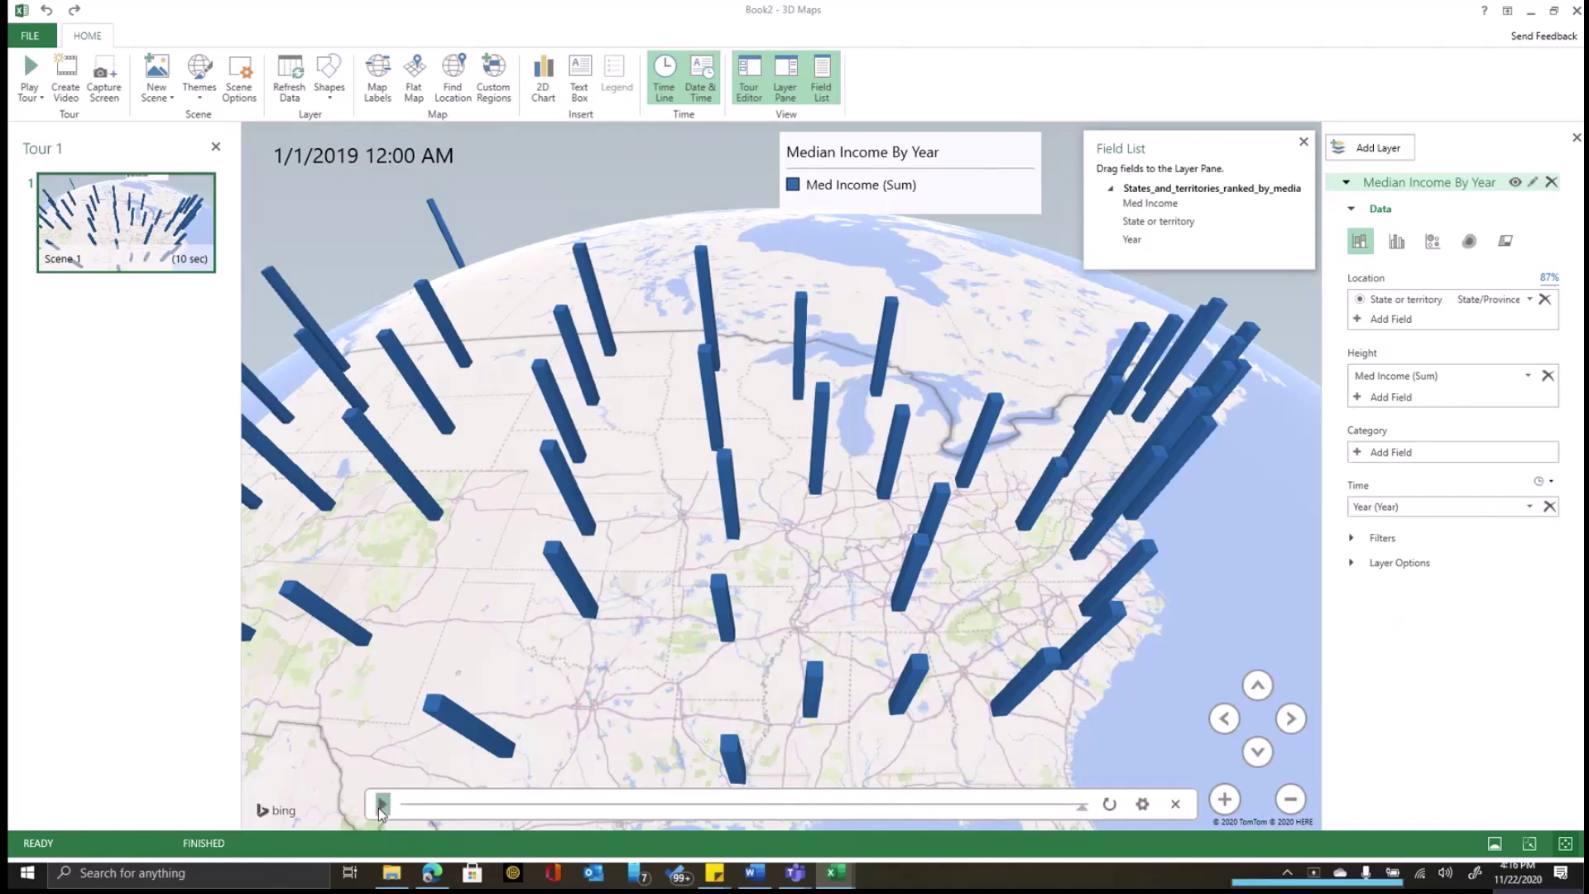
click(1268, 760)
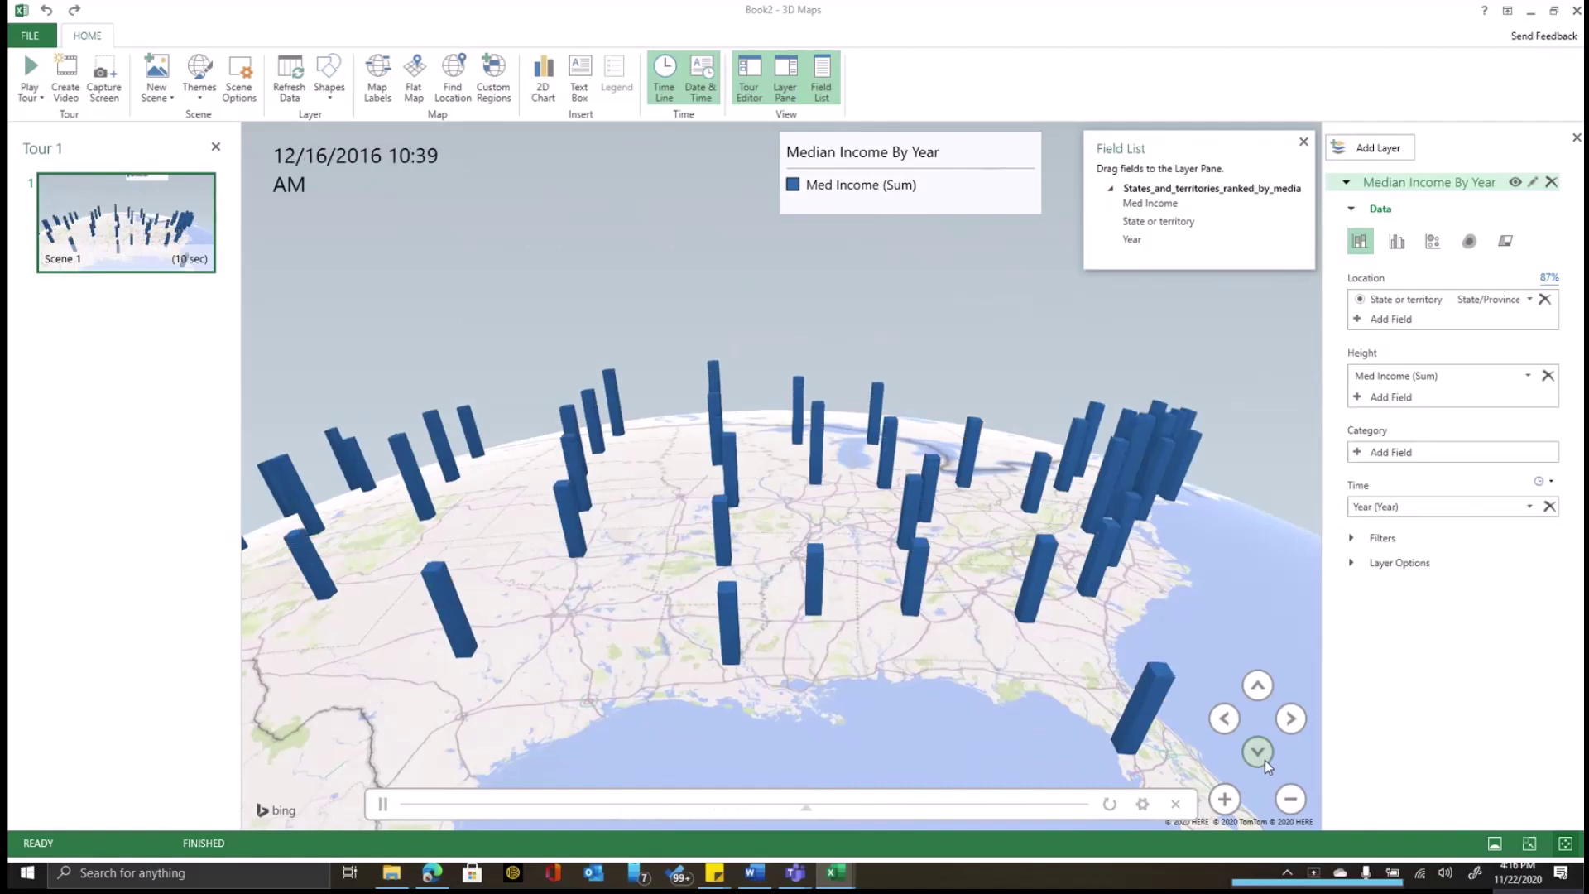
click(1266, 760)
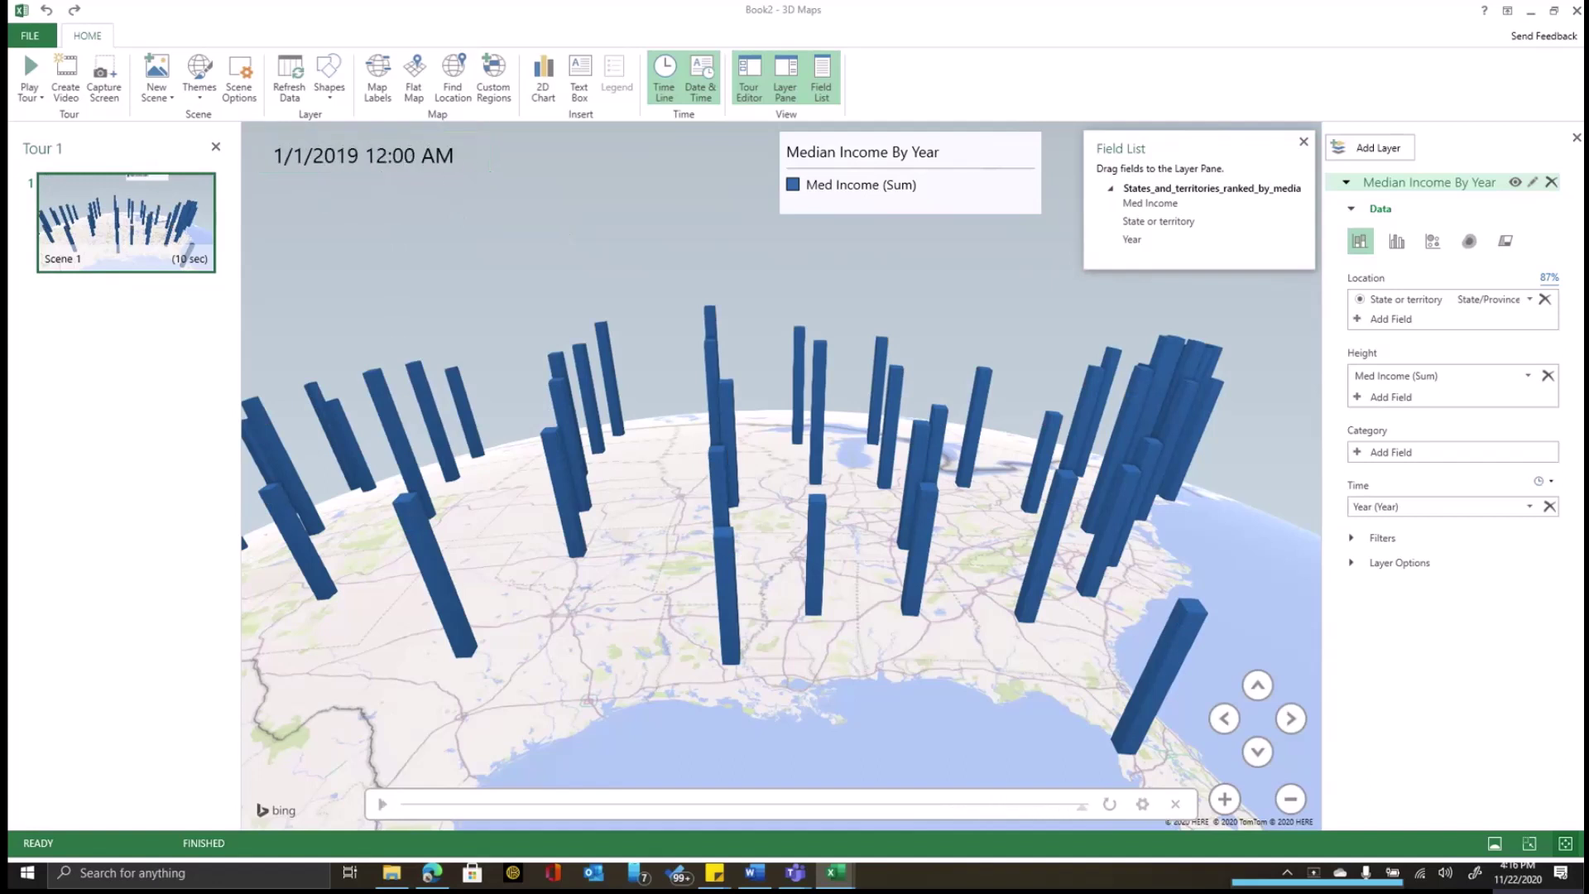
- Change the timeline date to the year-only '2010' format and replay the animation
right_click(368, 163)
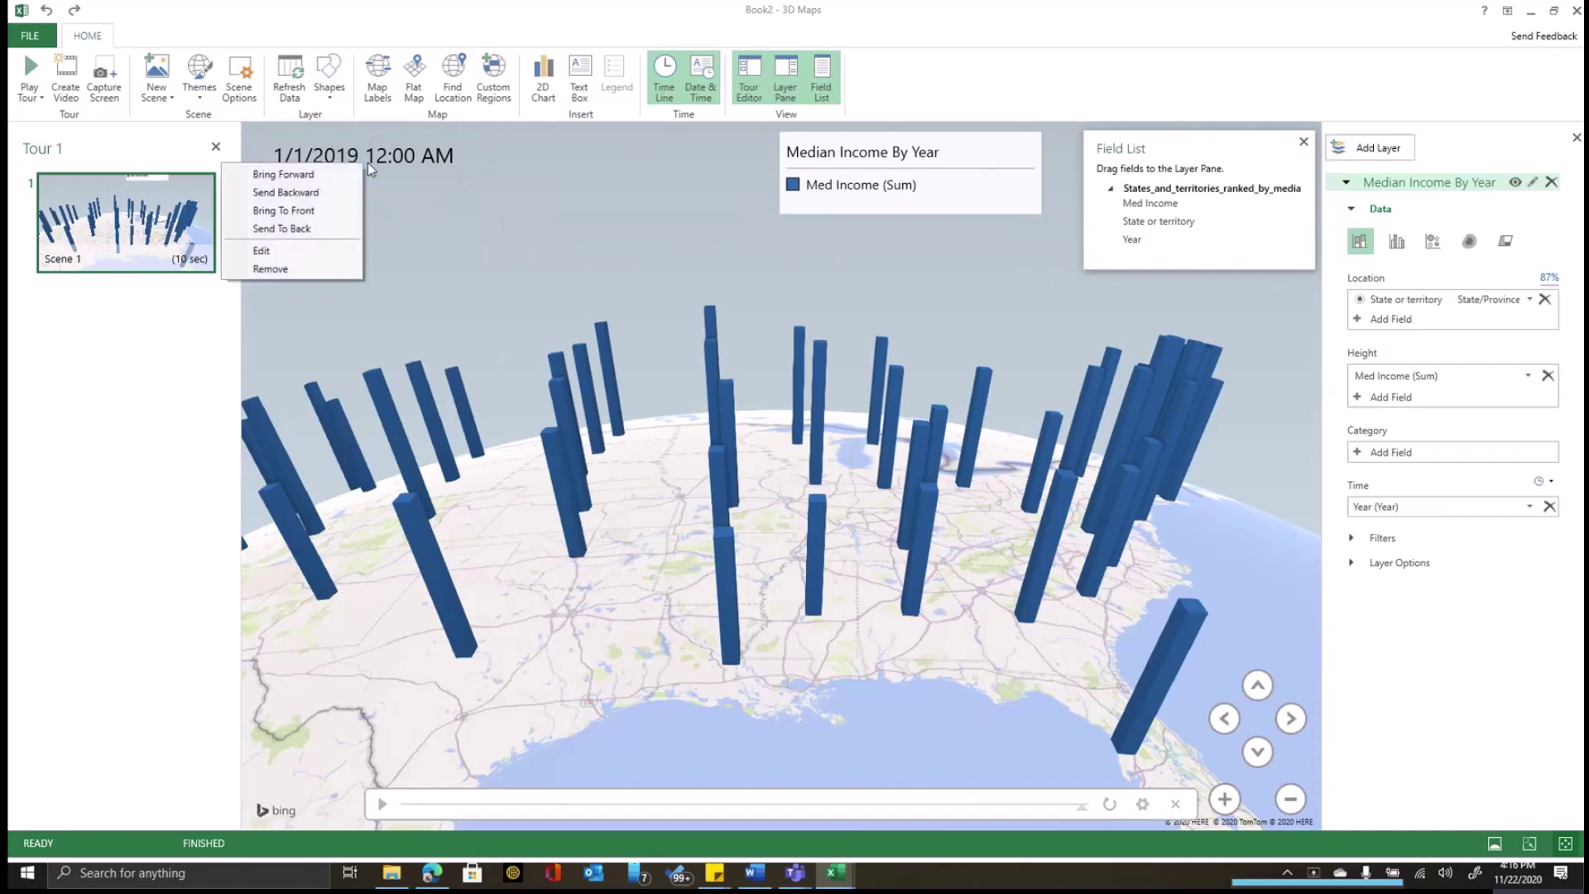
click(312, 262)
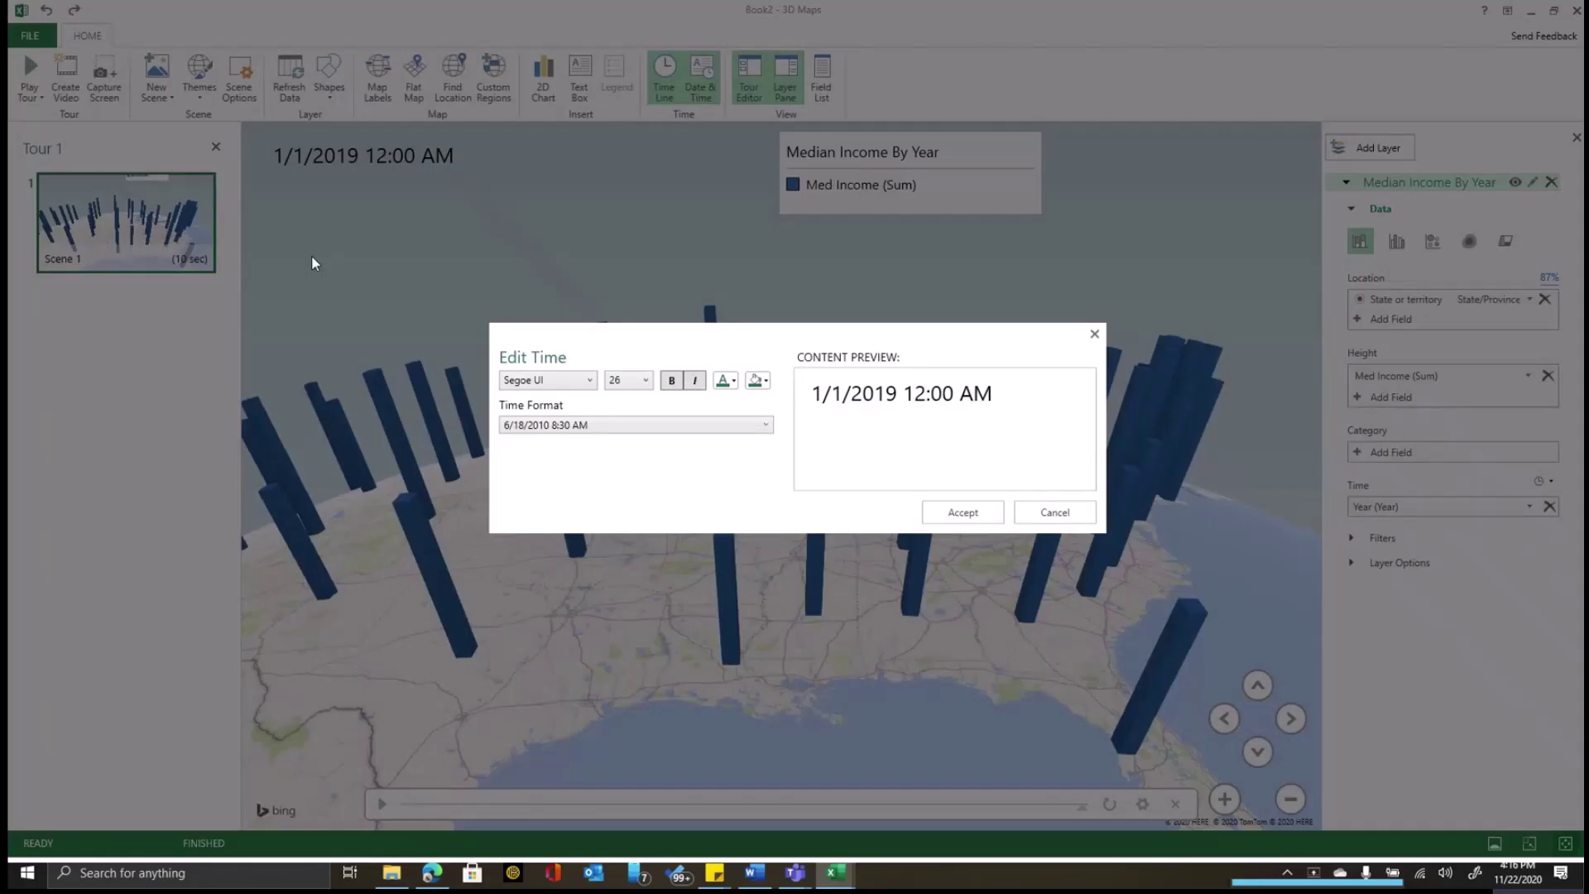
click(765, 428)
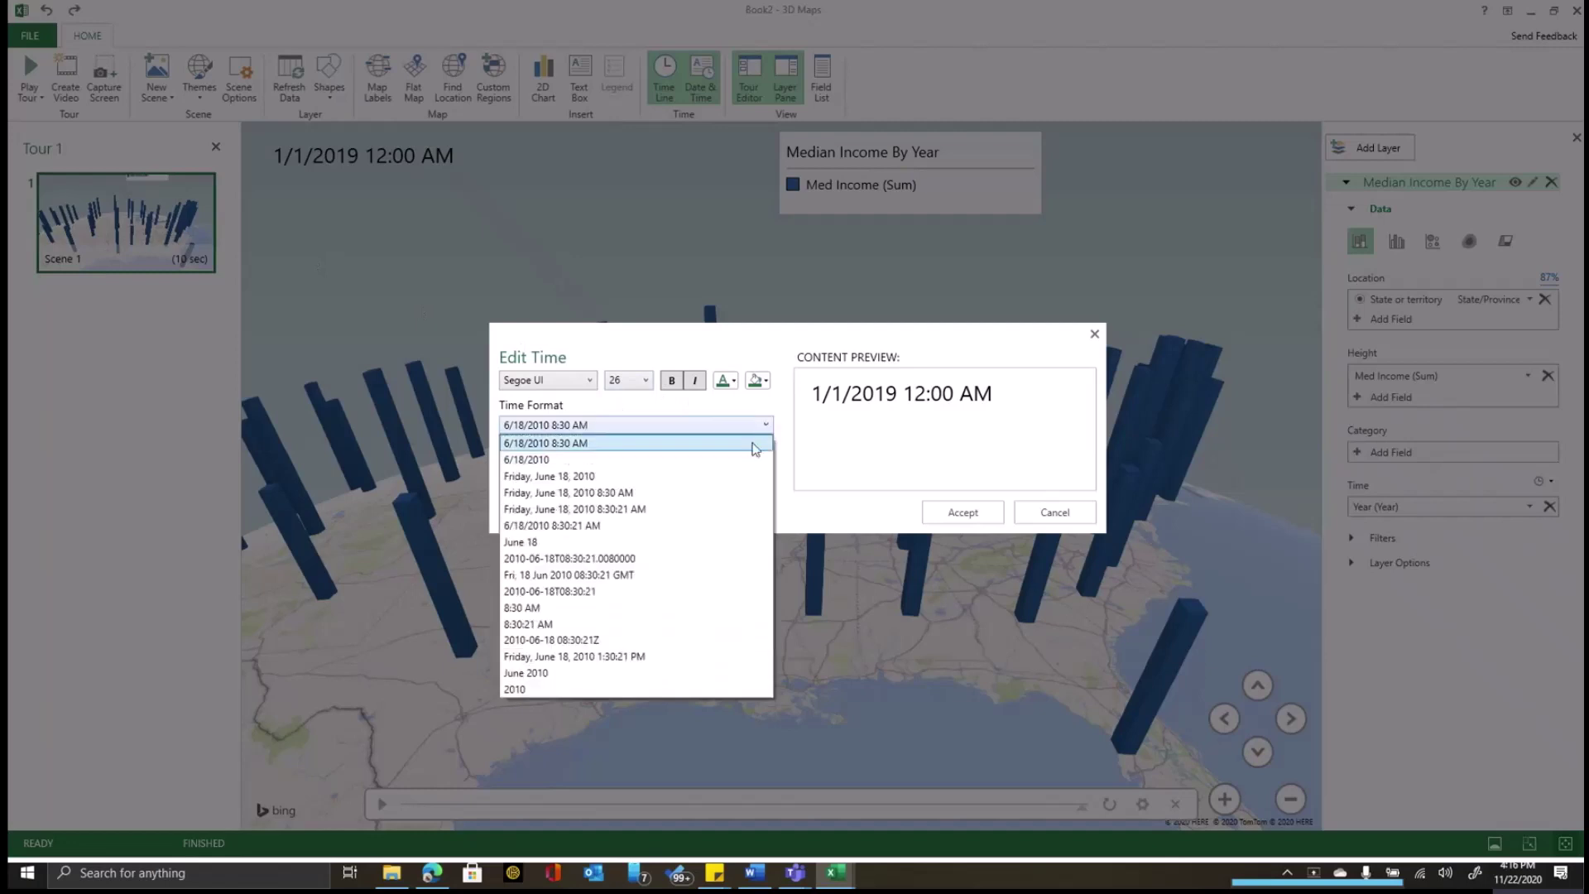
click(681, 690)
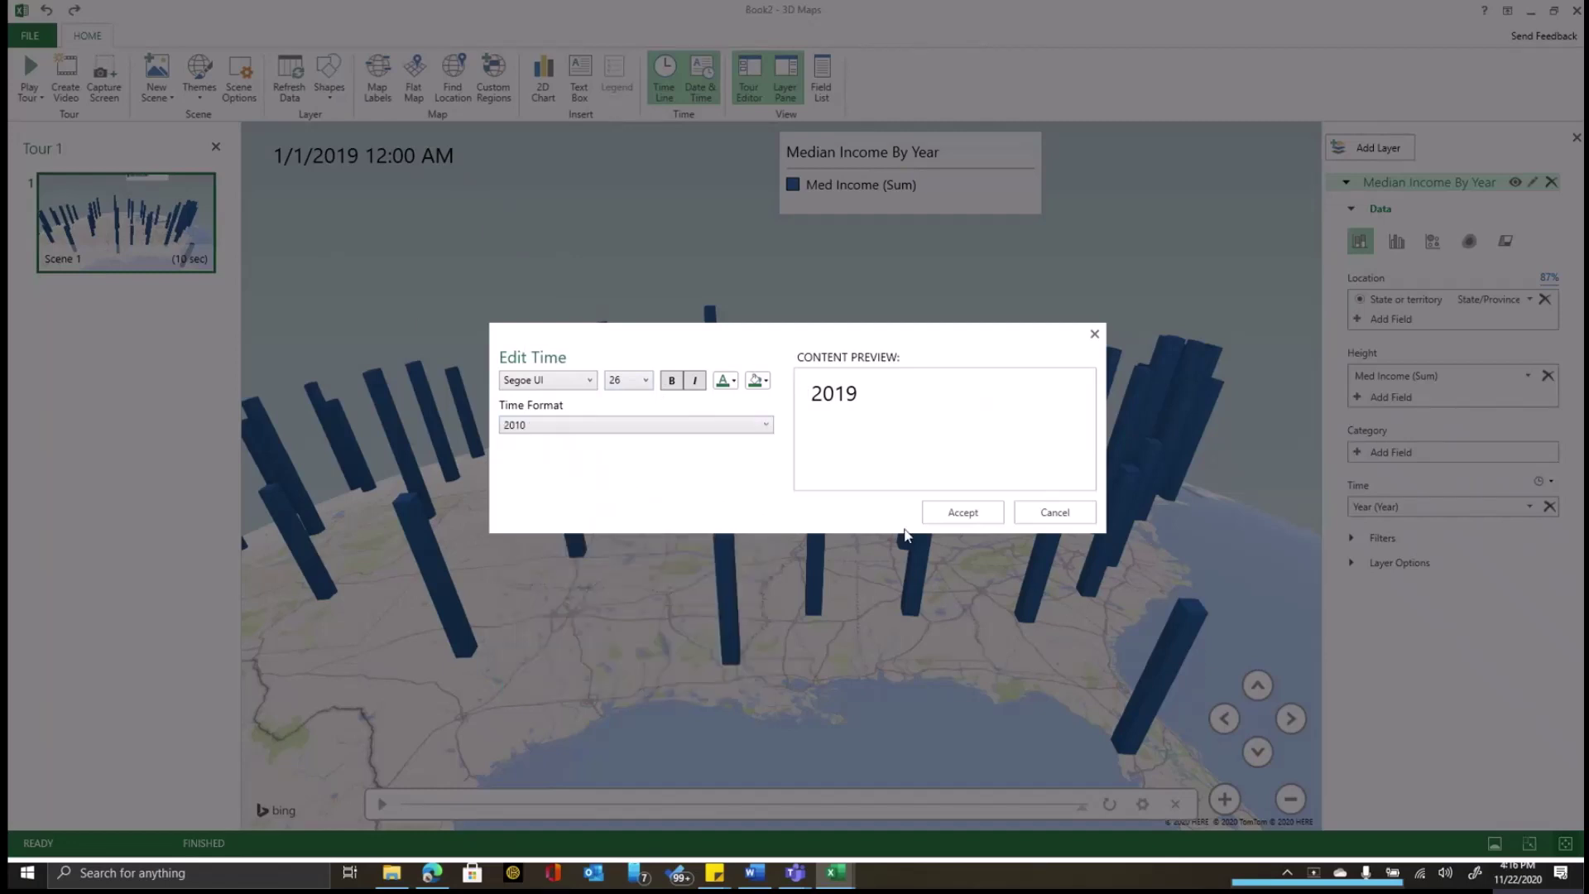
click(962, 512)
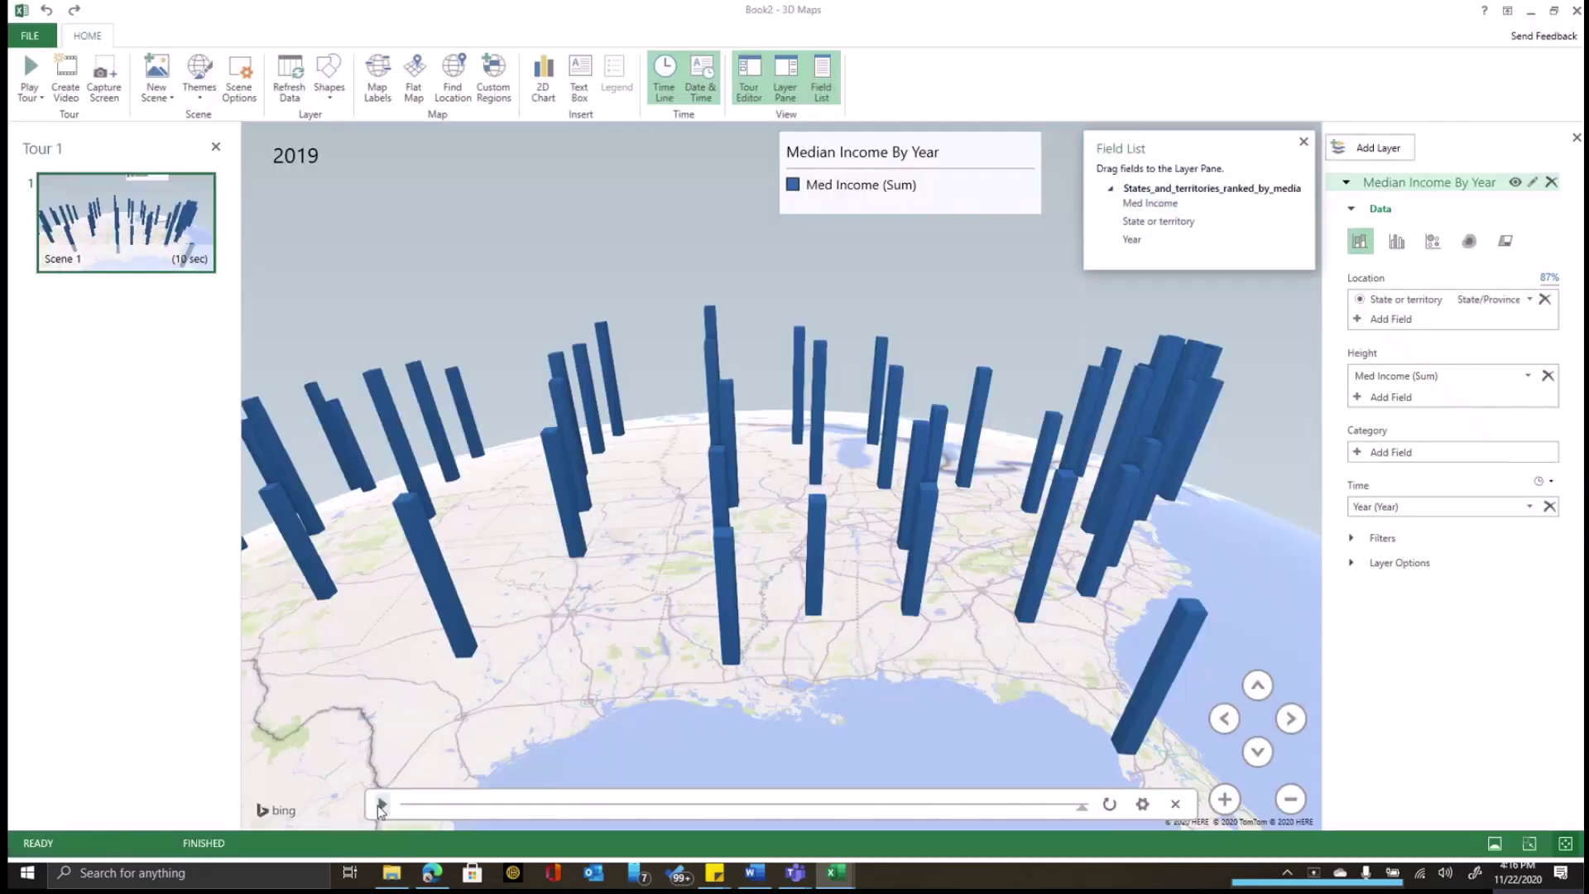
click(380, 807)
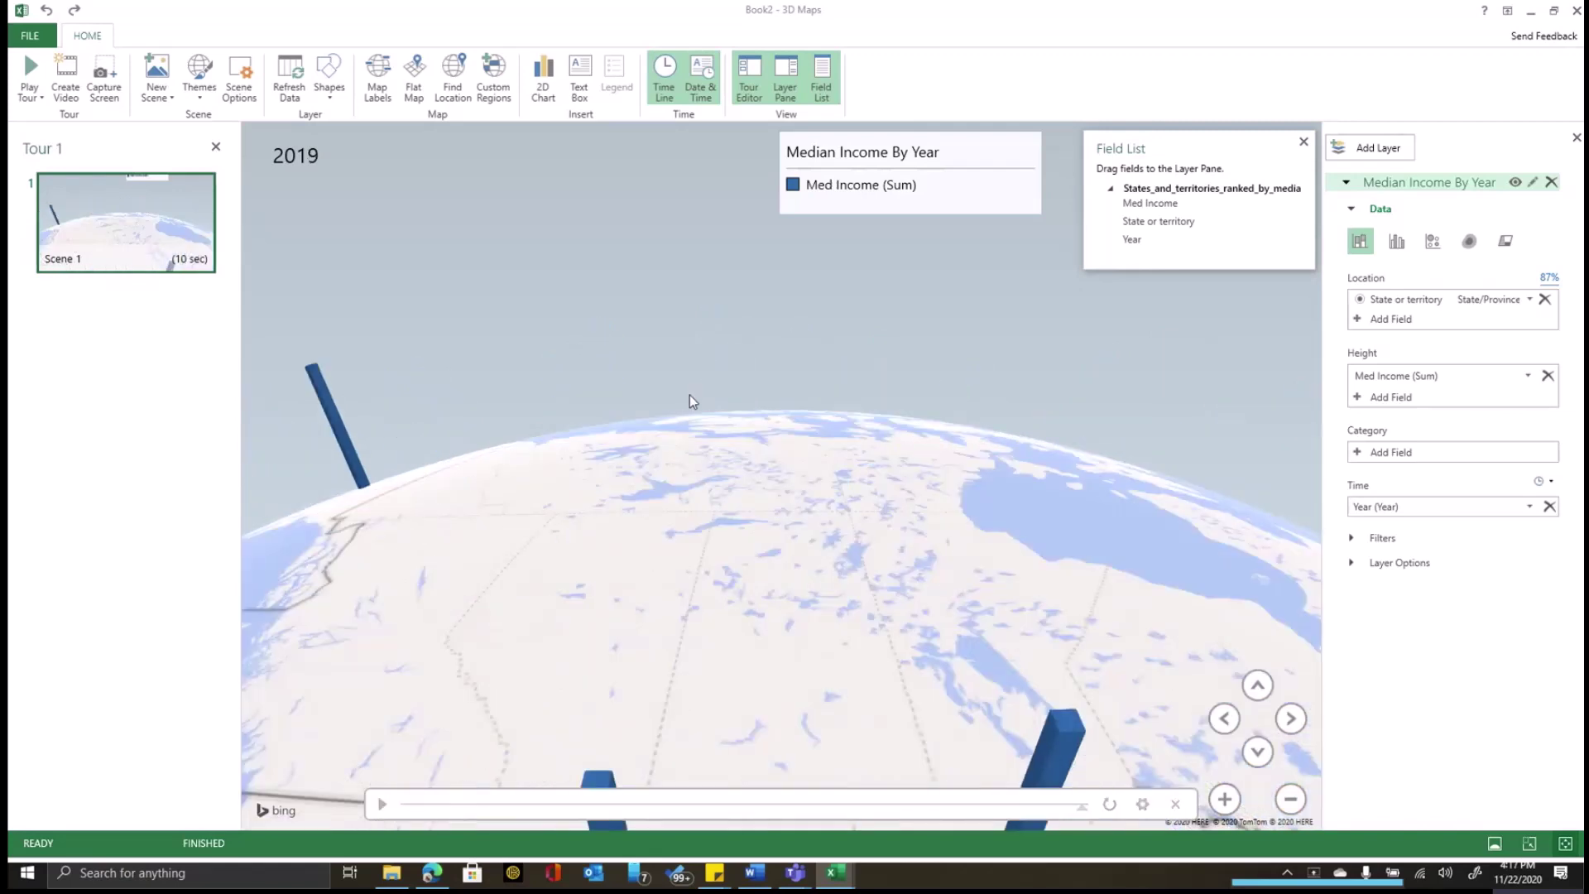
- Turn on Map Labels and frame the southern and central United States
drag(568, 550, 1154, 526)
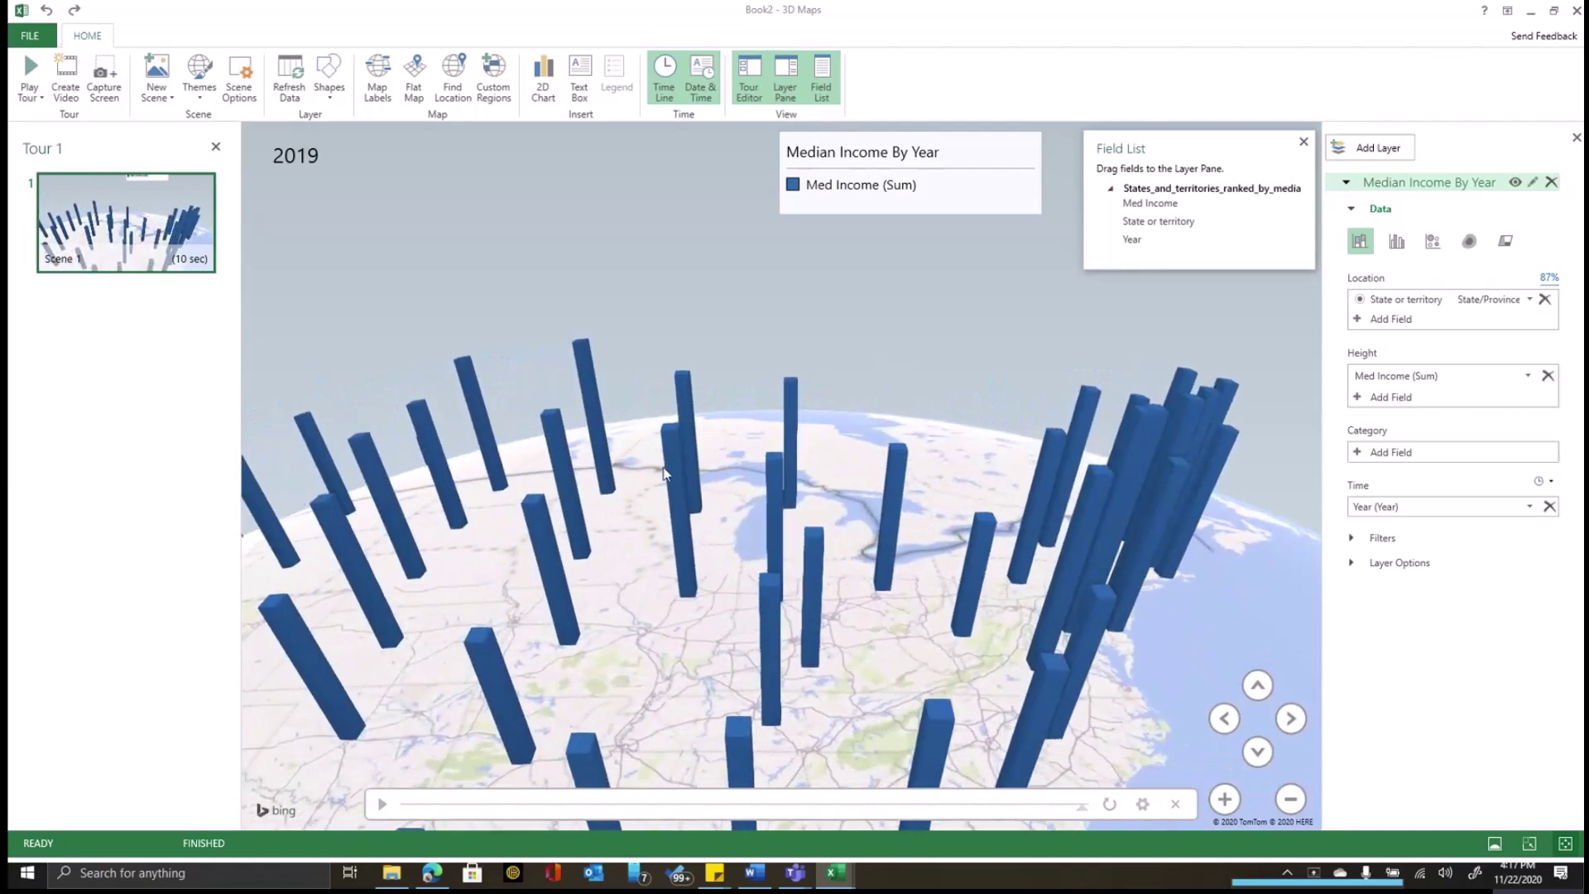
click(374, 71)
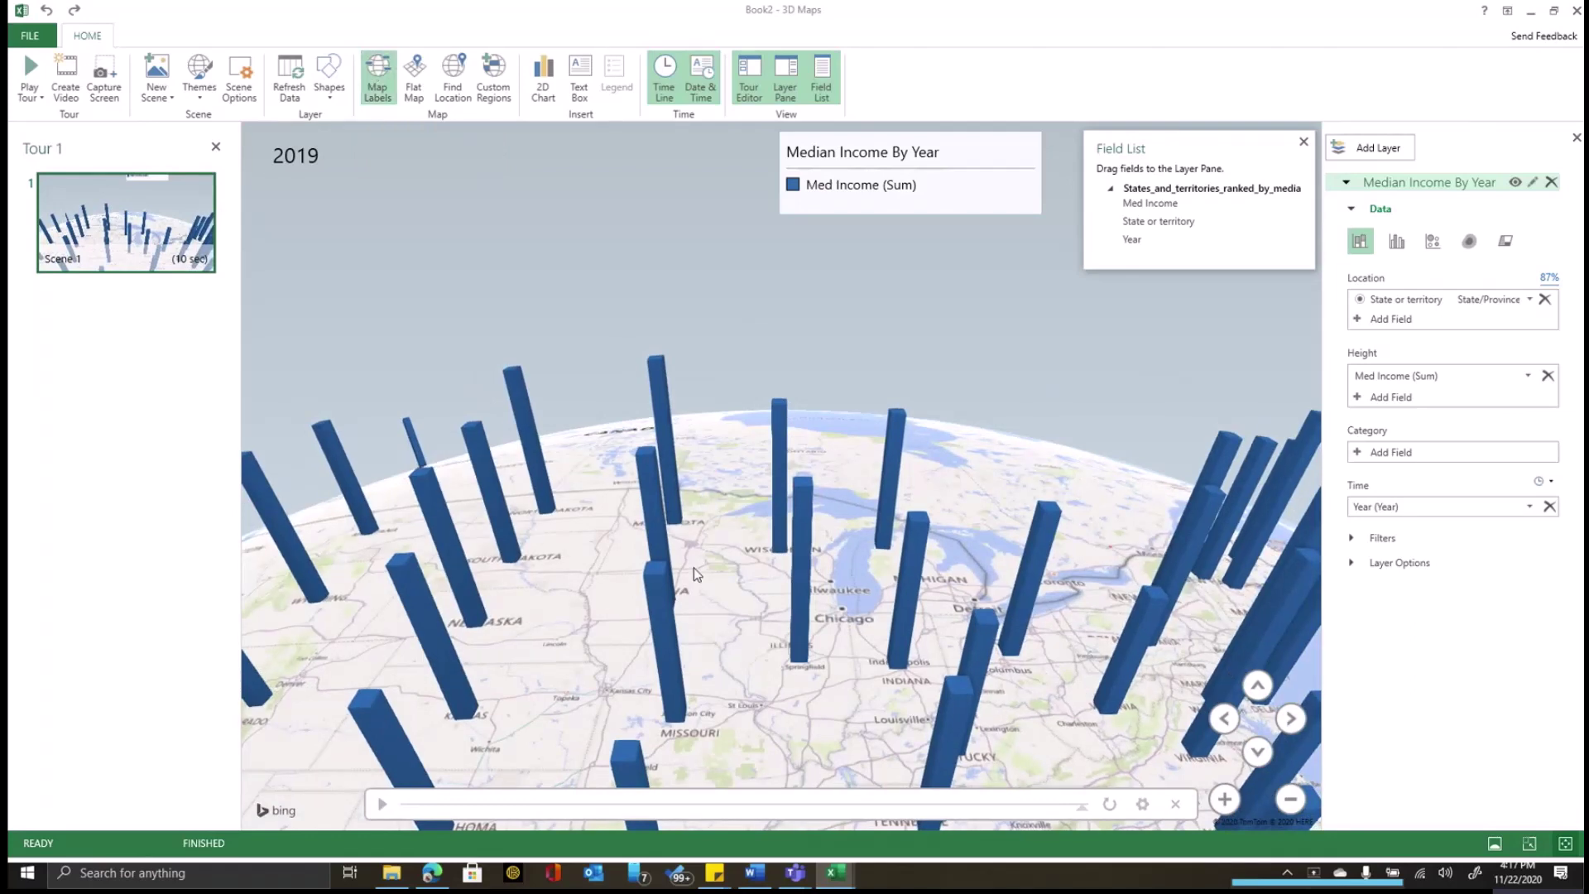
drag(693, 575, 680, 561)
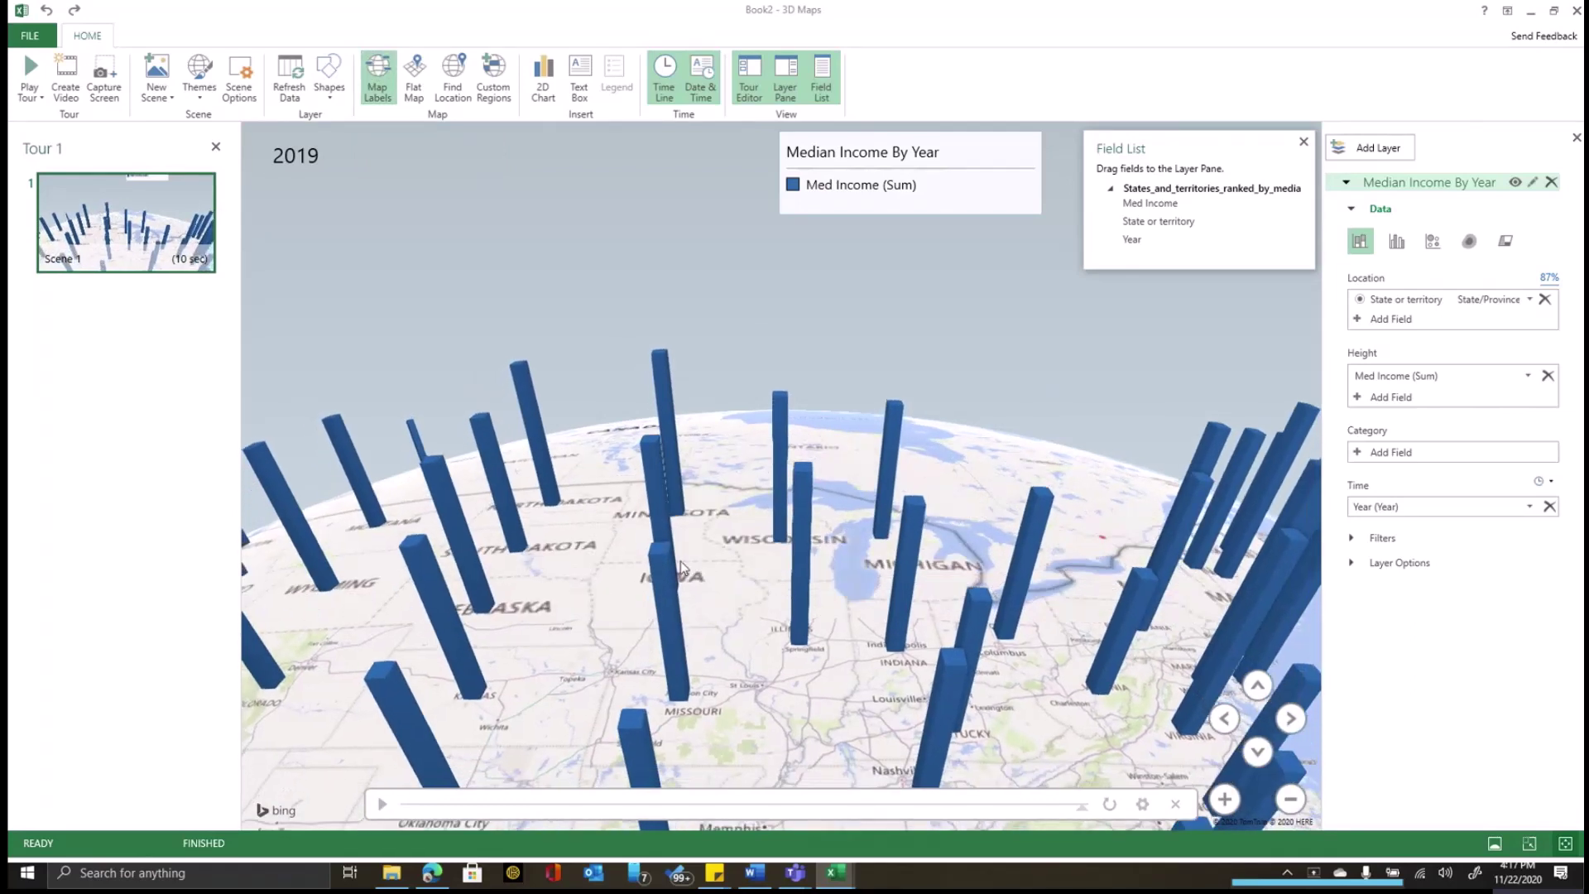
click(1256, 753)
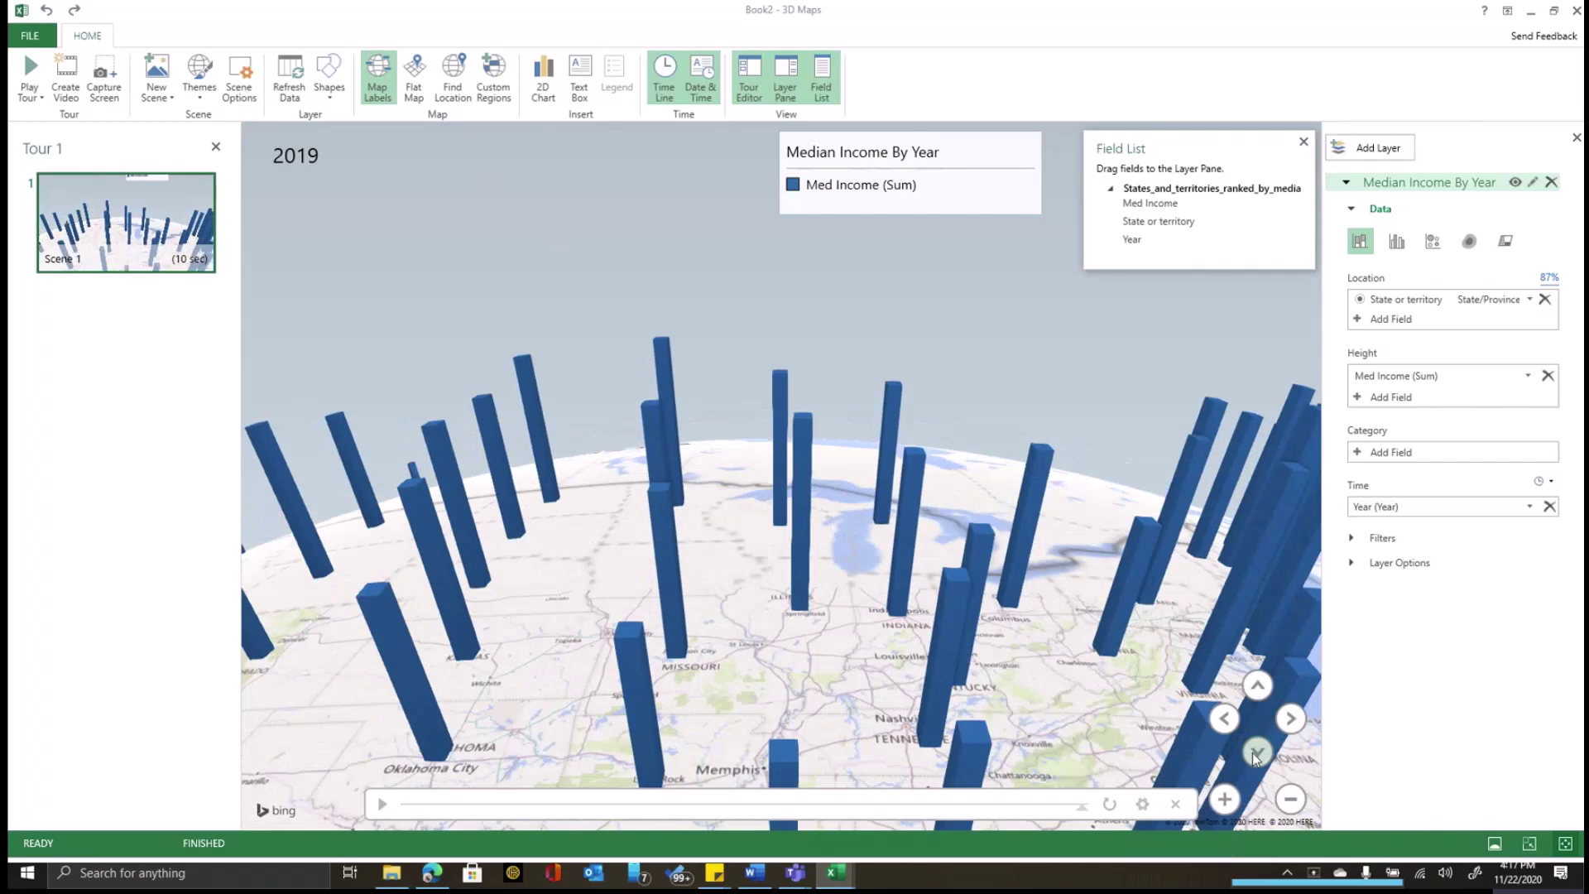
click(1253, 753)
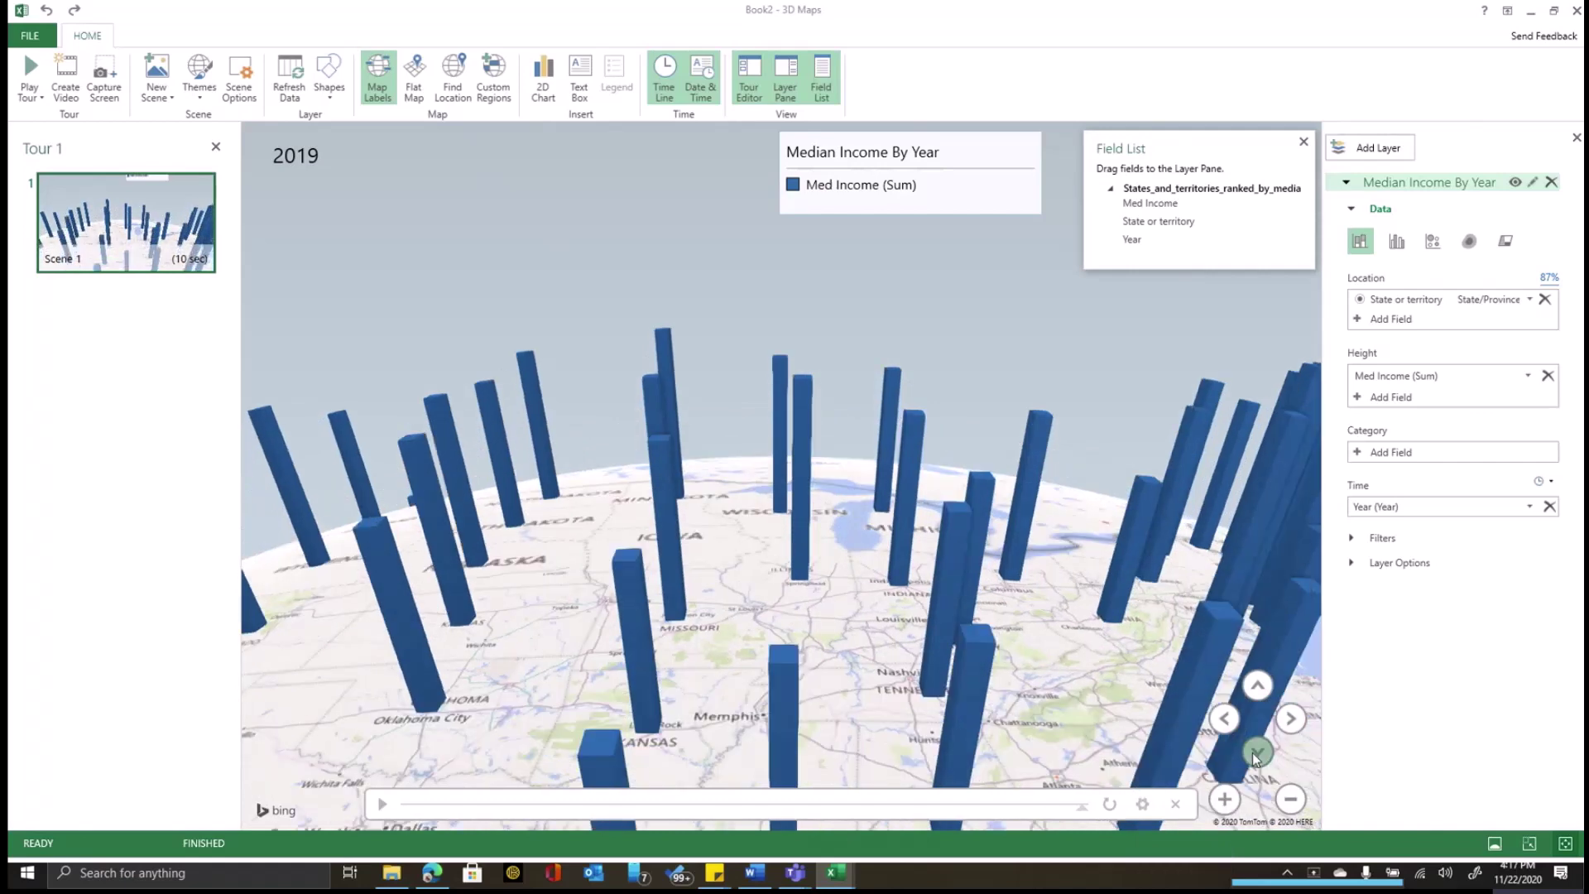
click(1288, 809)
drag(730, 644, 889, 720)
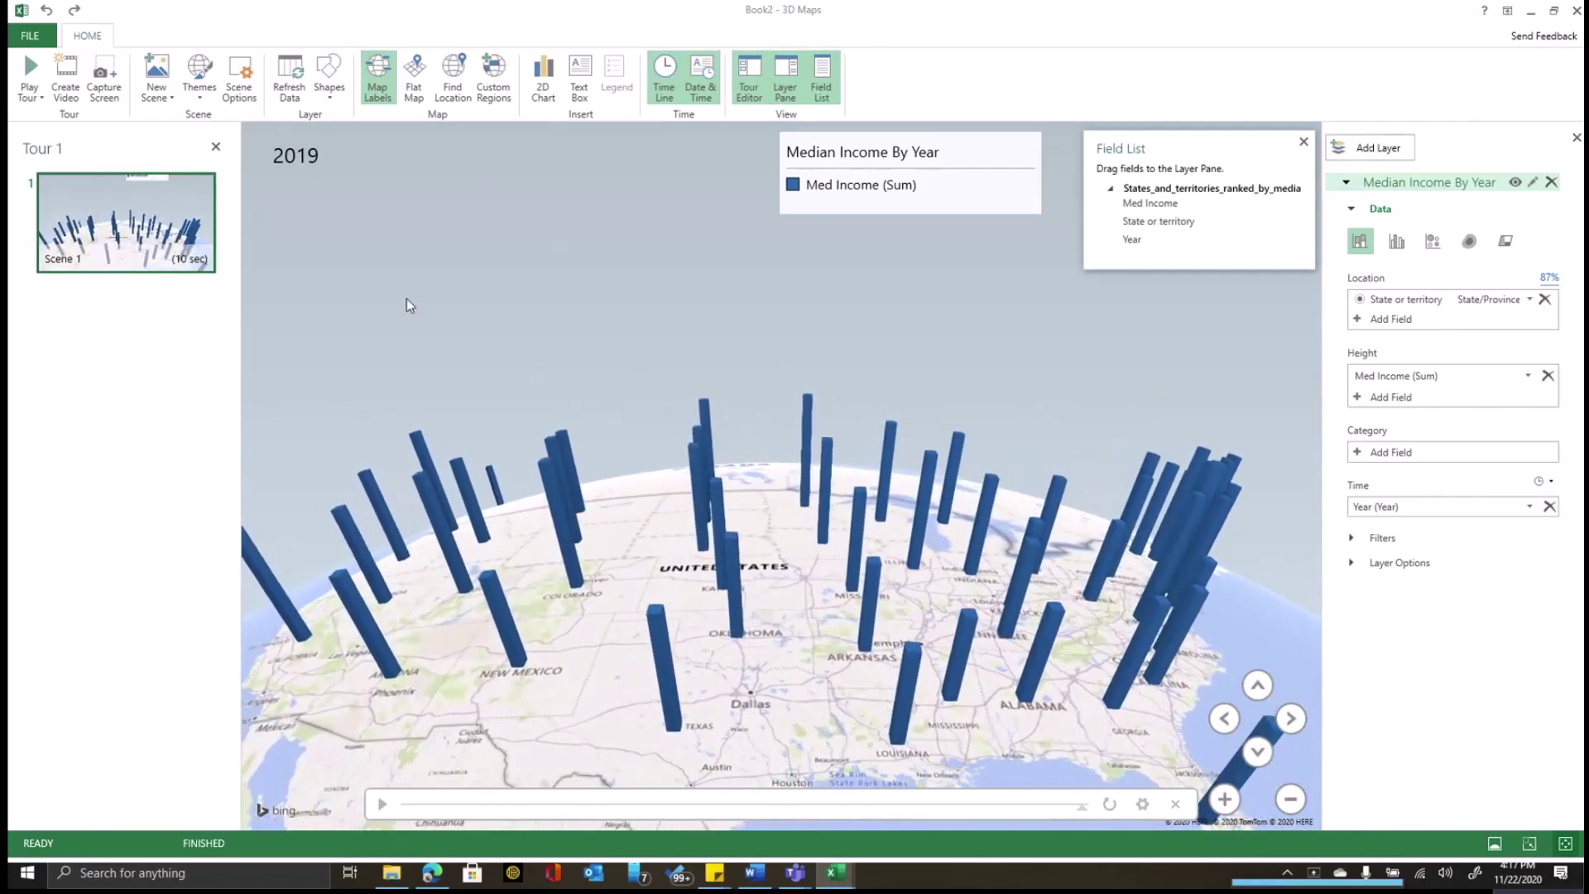
- In Scene Options, name the scene 'Income By Year' and choose the Dolly effect
click(240, 86)
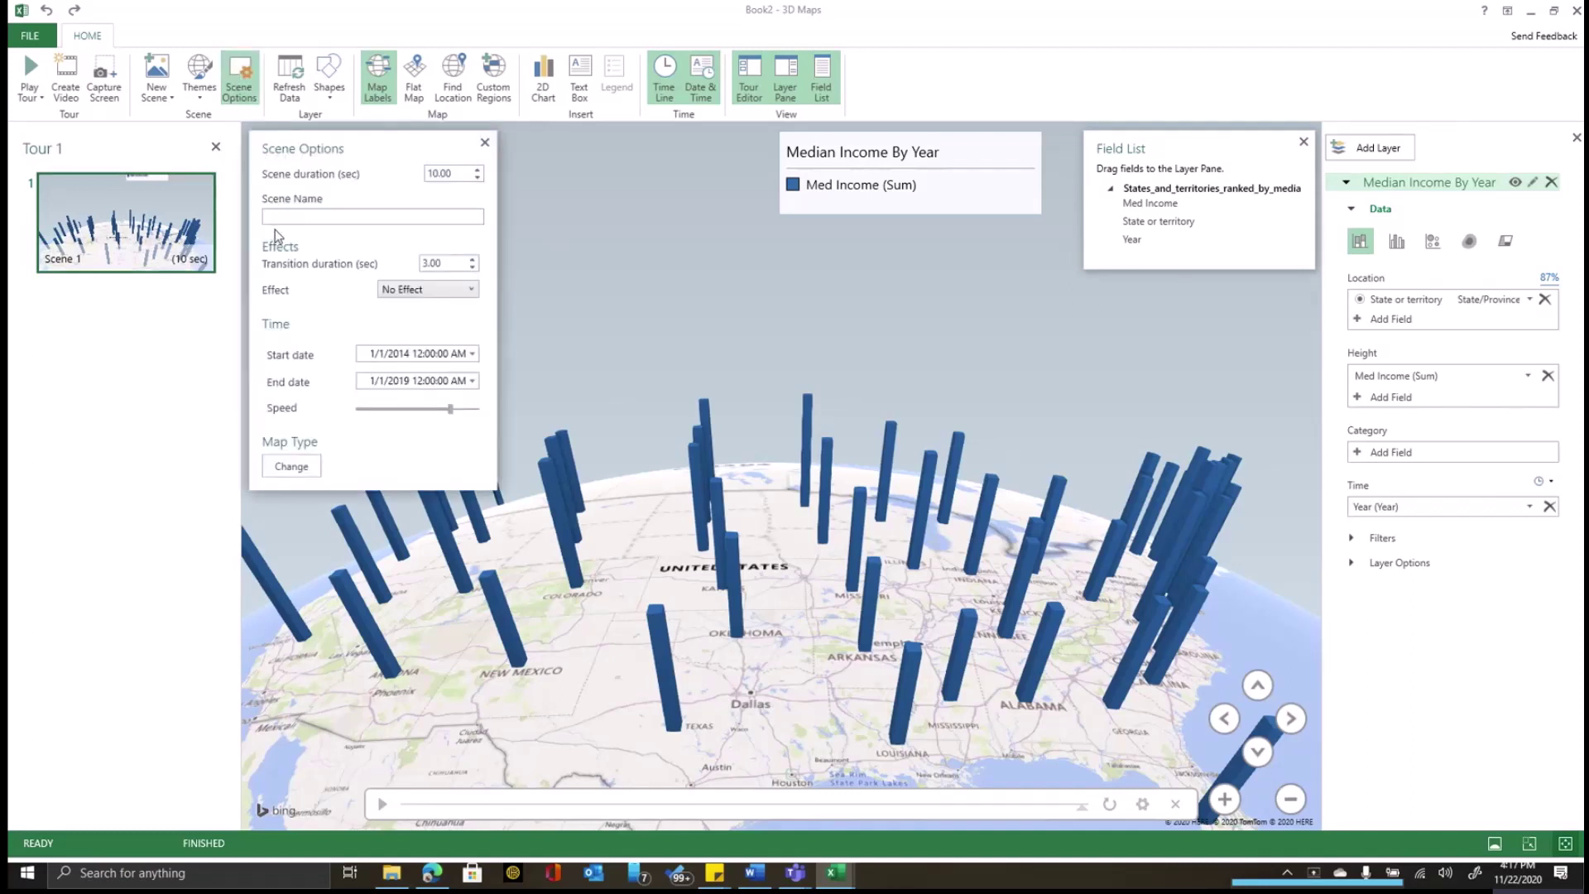
text(I)
text(ncome)
text( By Year)
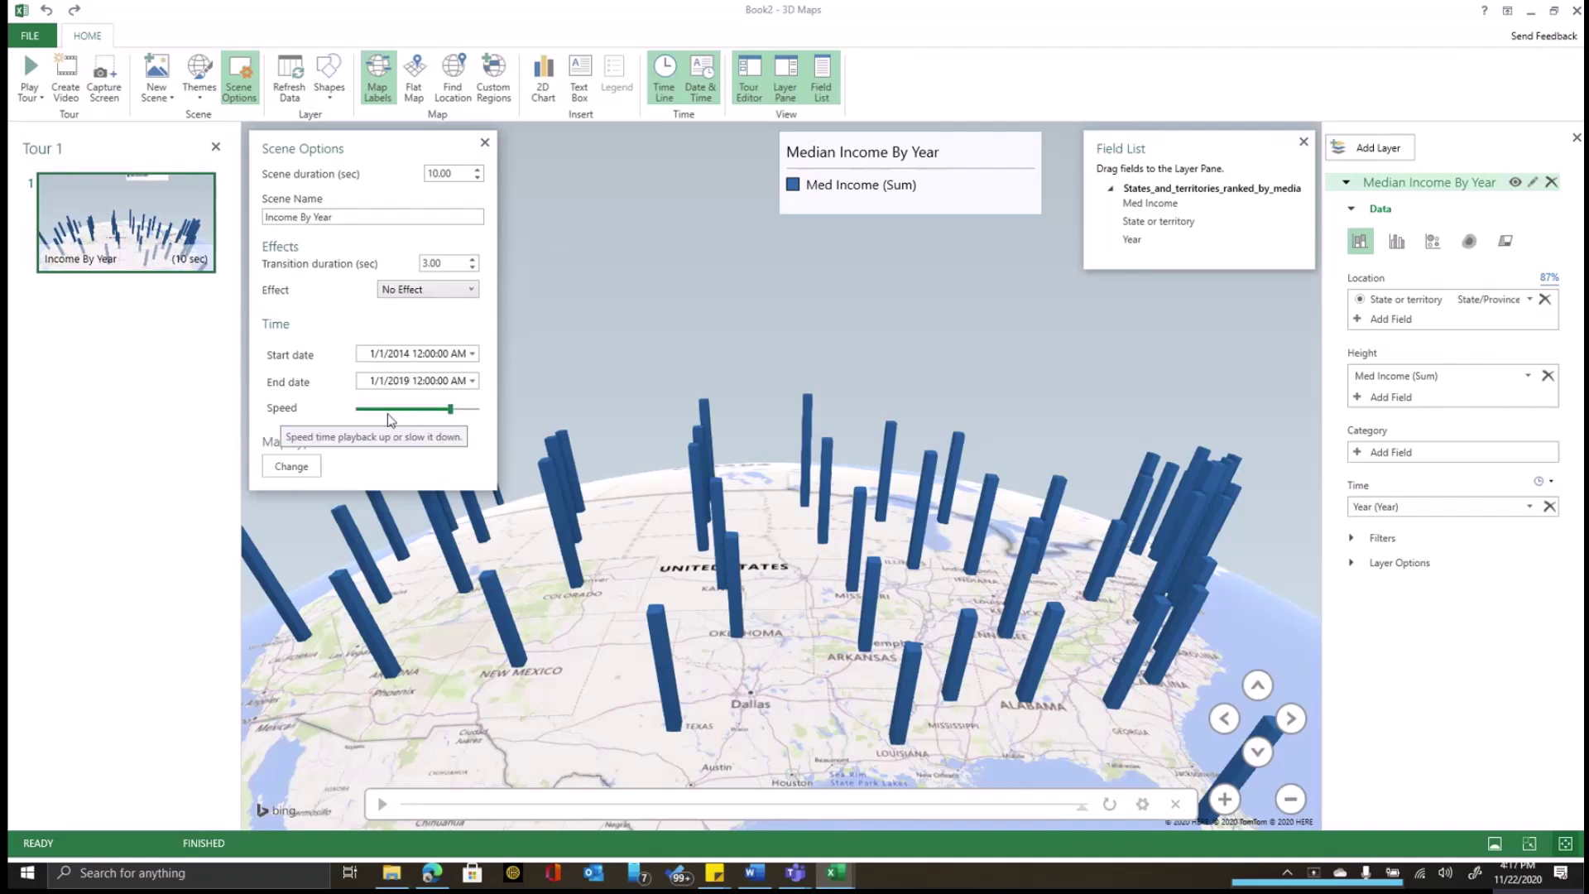
click(471, 293)
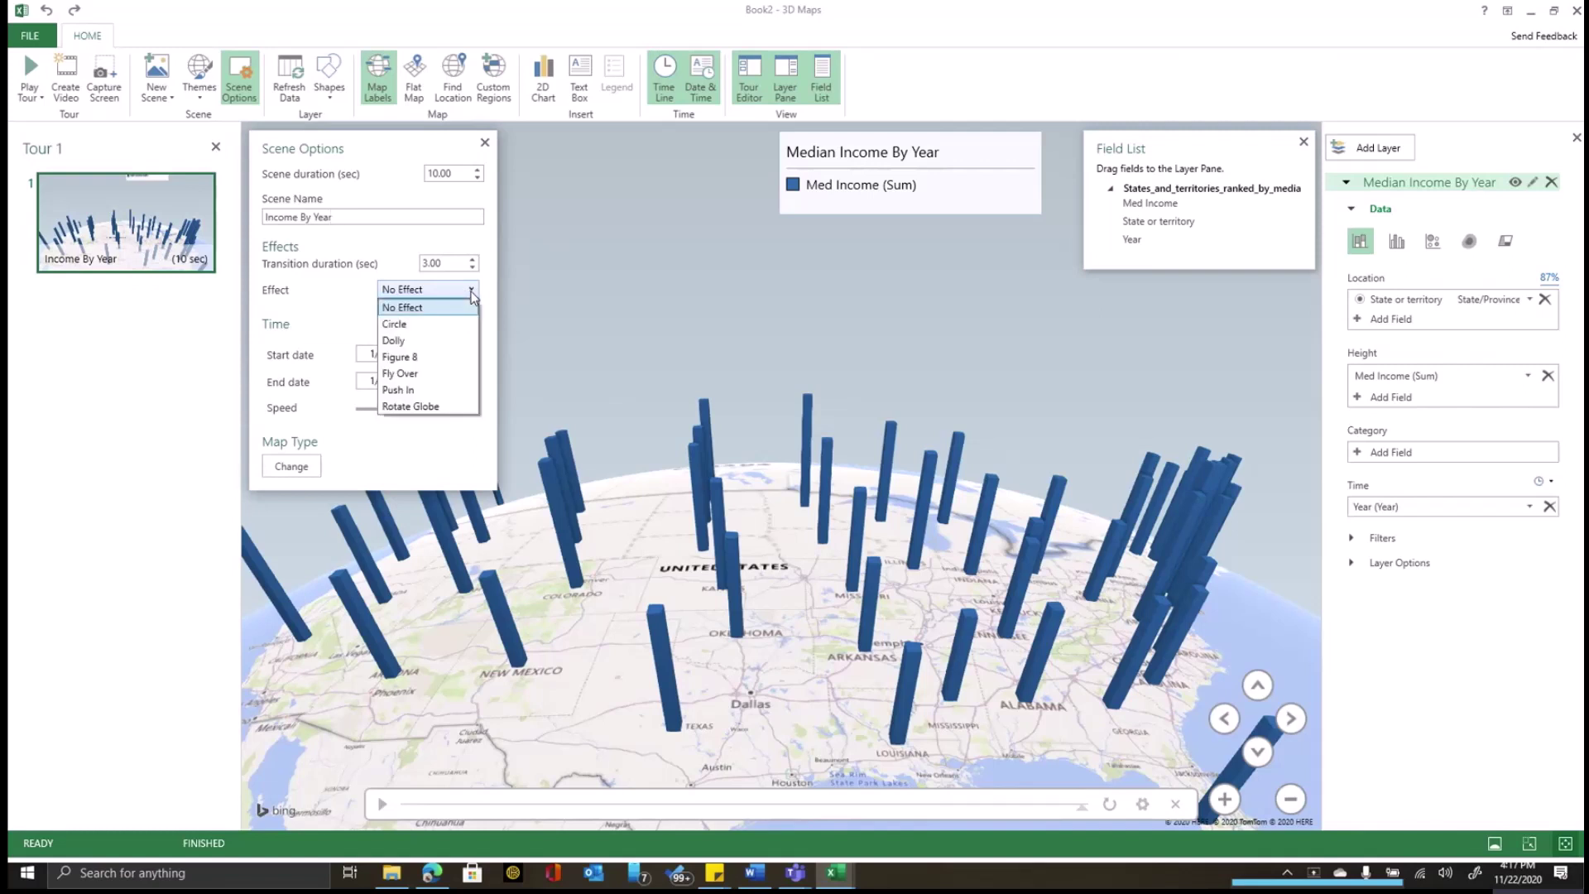
click(438, 341)
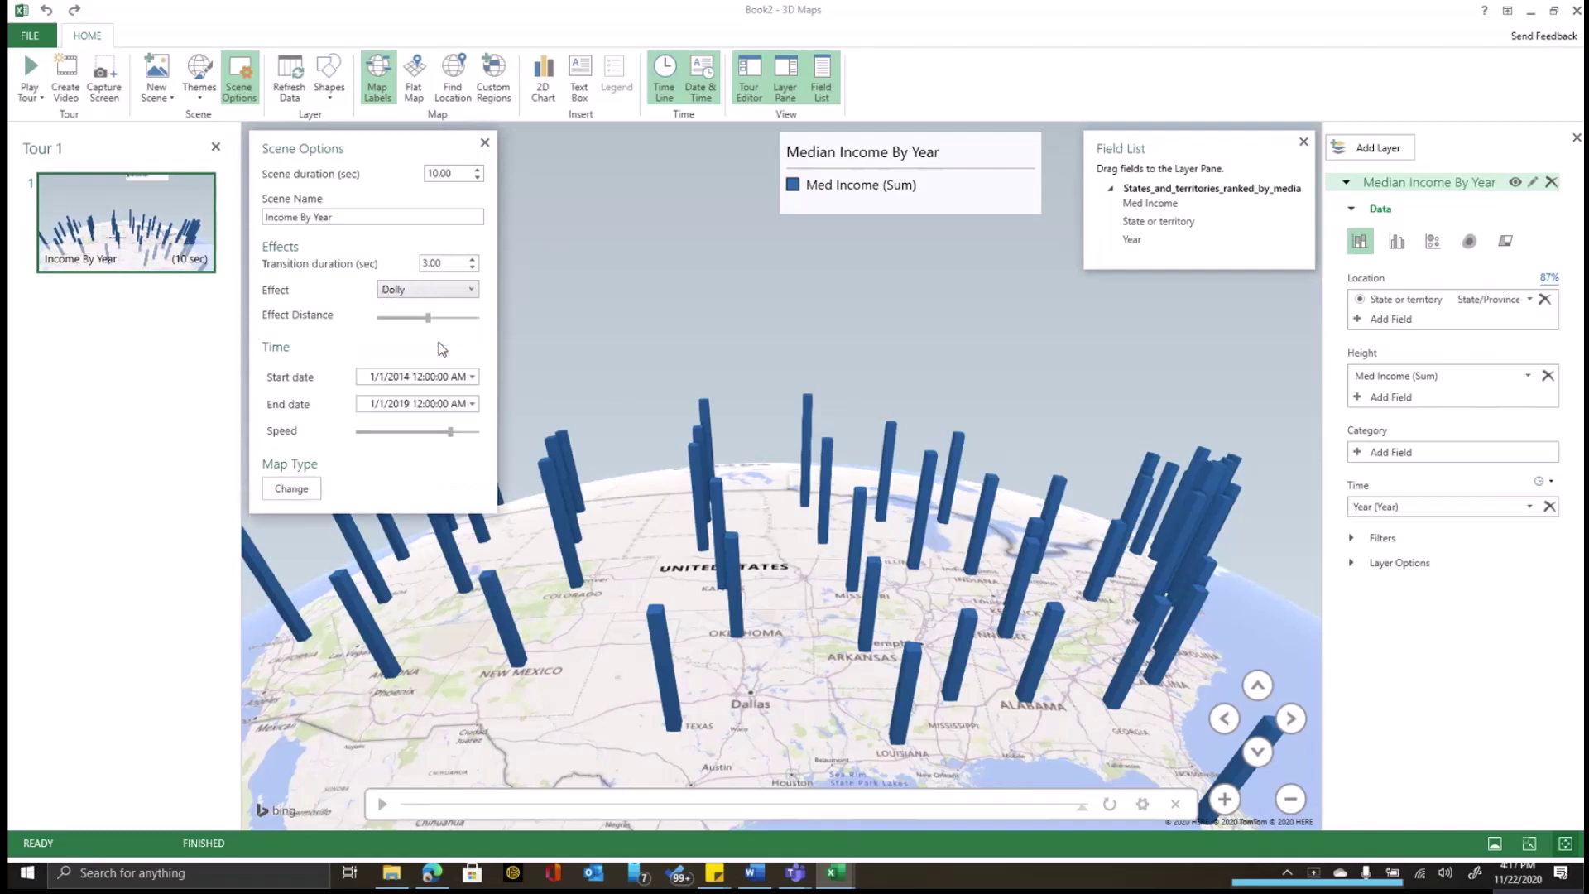
- Play the tour full-screen through 2019, then return to the editor
click(25, 83)
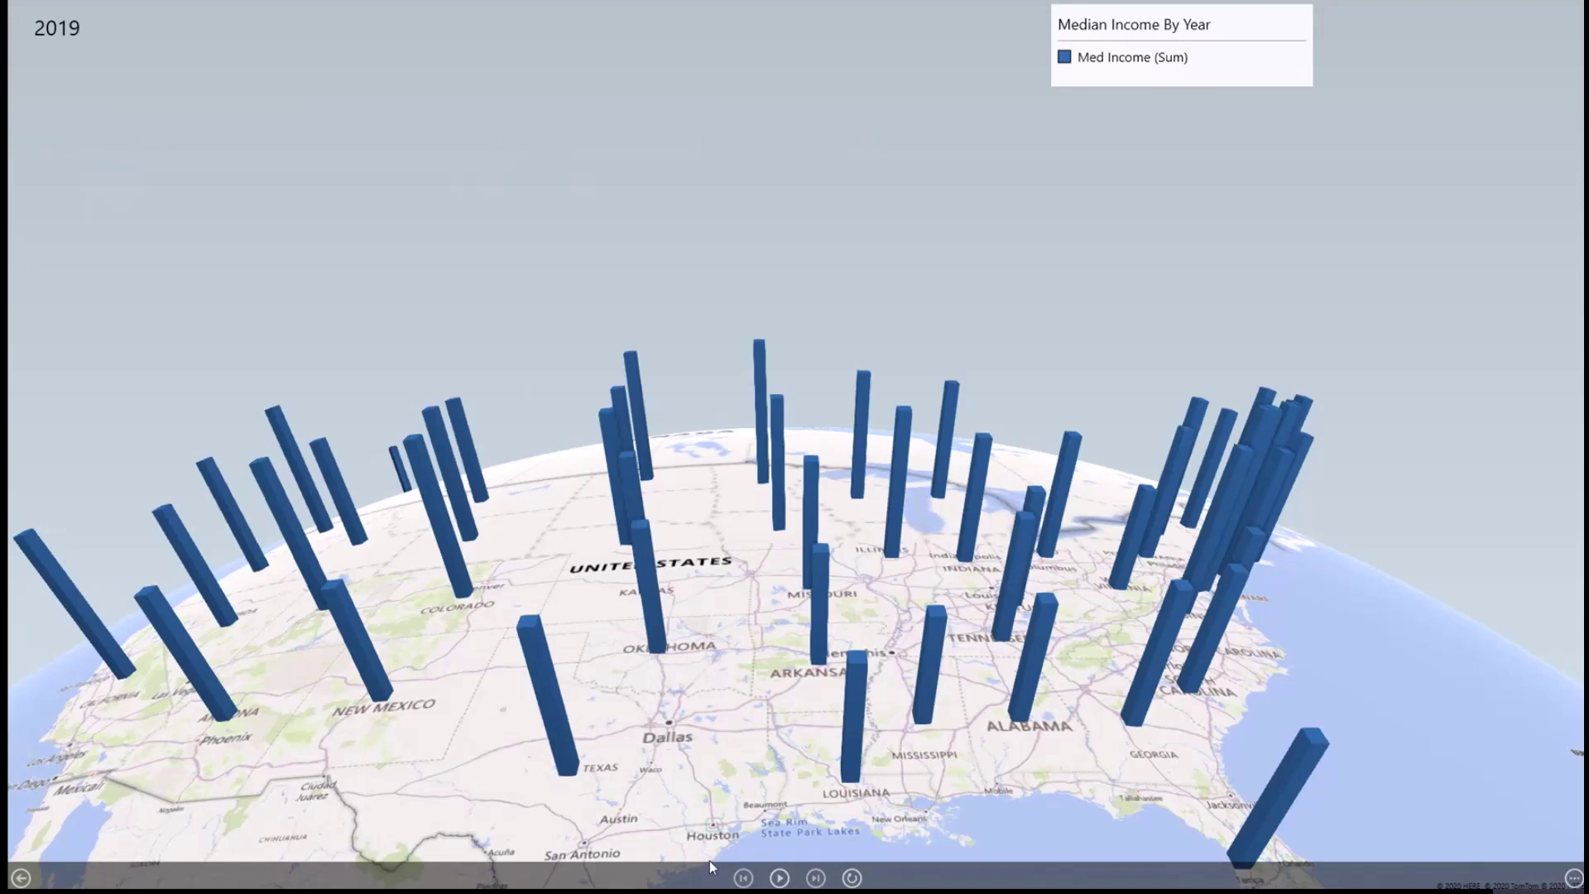
click(21, 878)
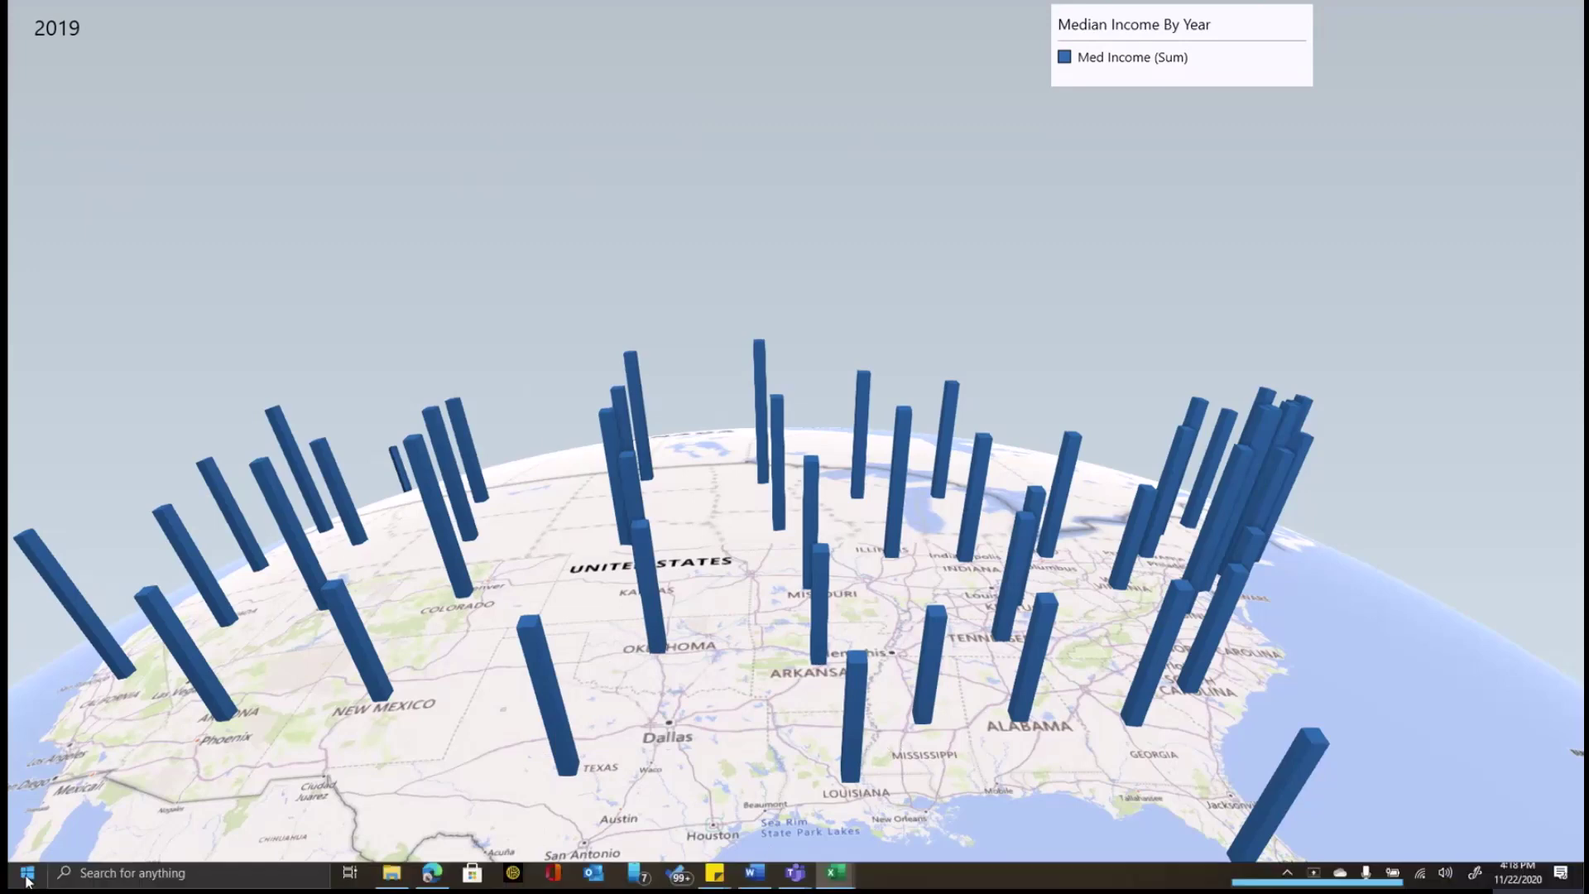